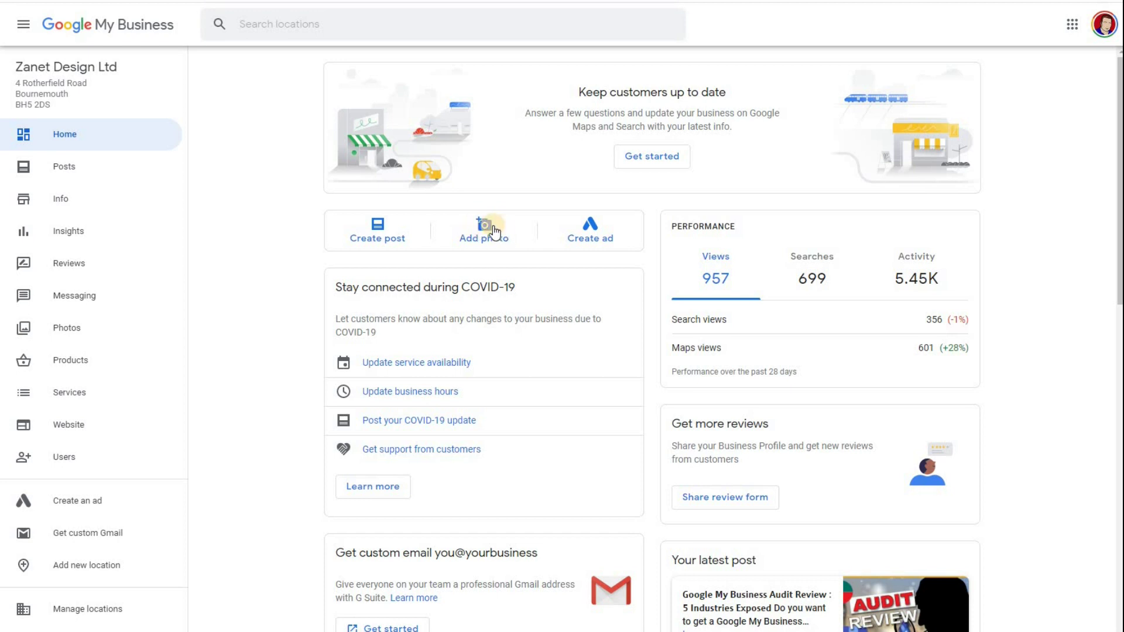
# Step: Open the business profile's photo gallery, look through it and check the dialog for posting photos and videos
pyautogui.click(80, 330)
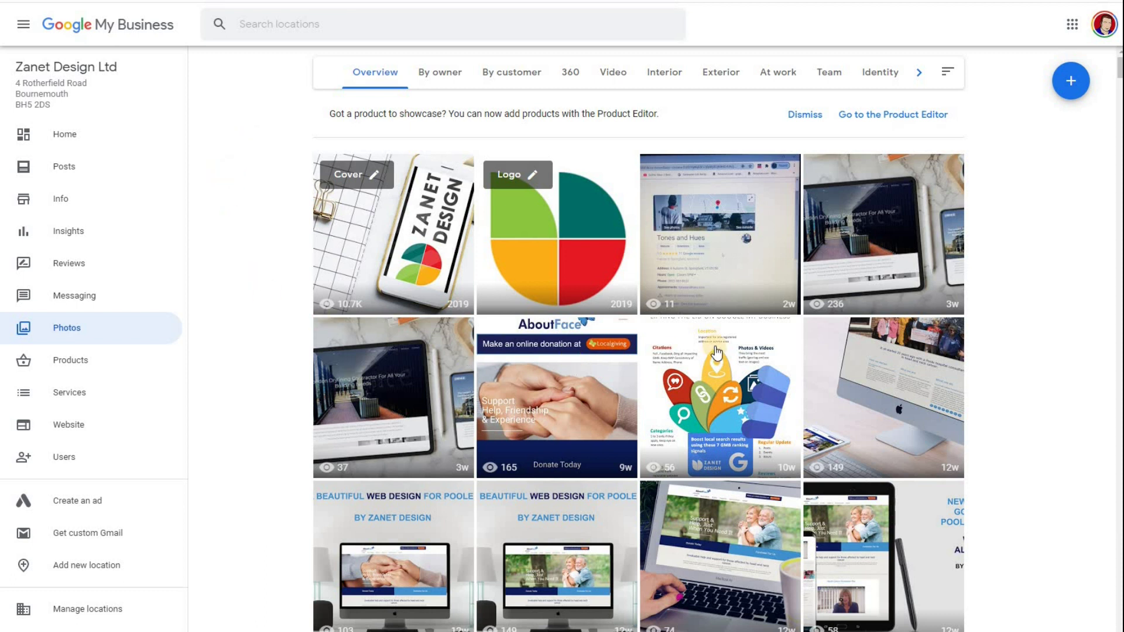
pyautogui.scroll(-3, 717, 353)
pyautogui.scroll(3, 625, 133)
pyautogui.click(1070, 82)
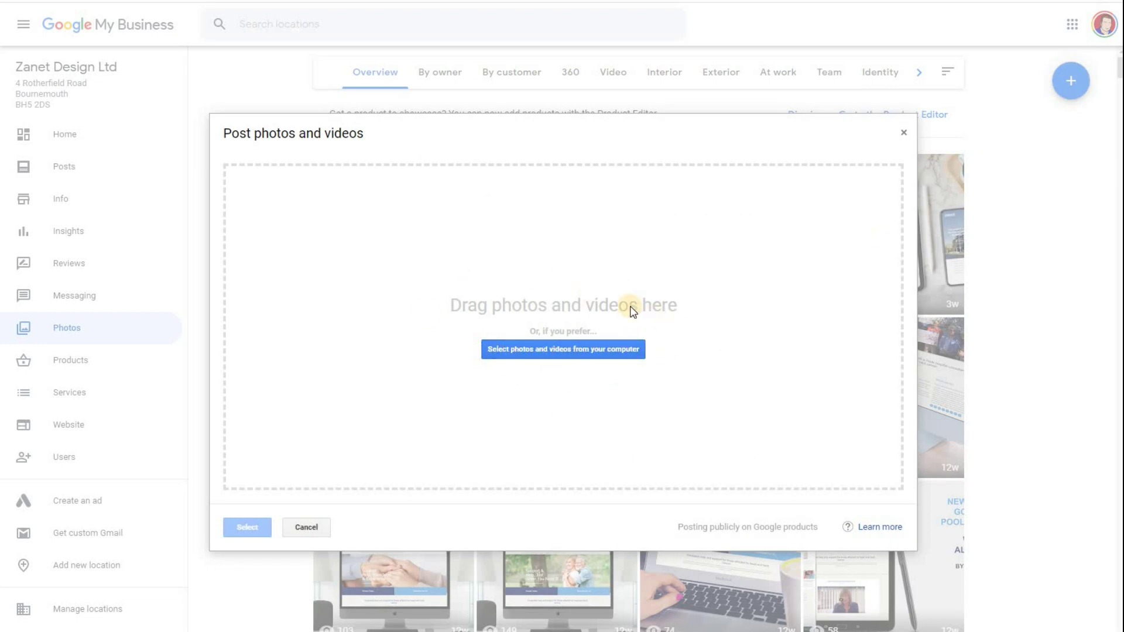
pyautogui.click(904, 132)
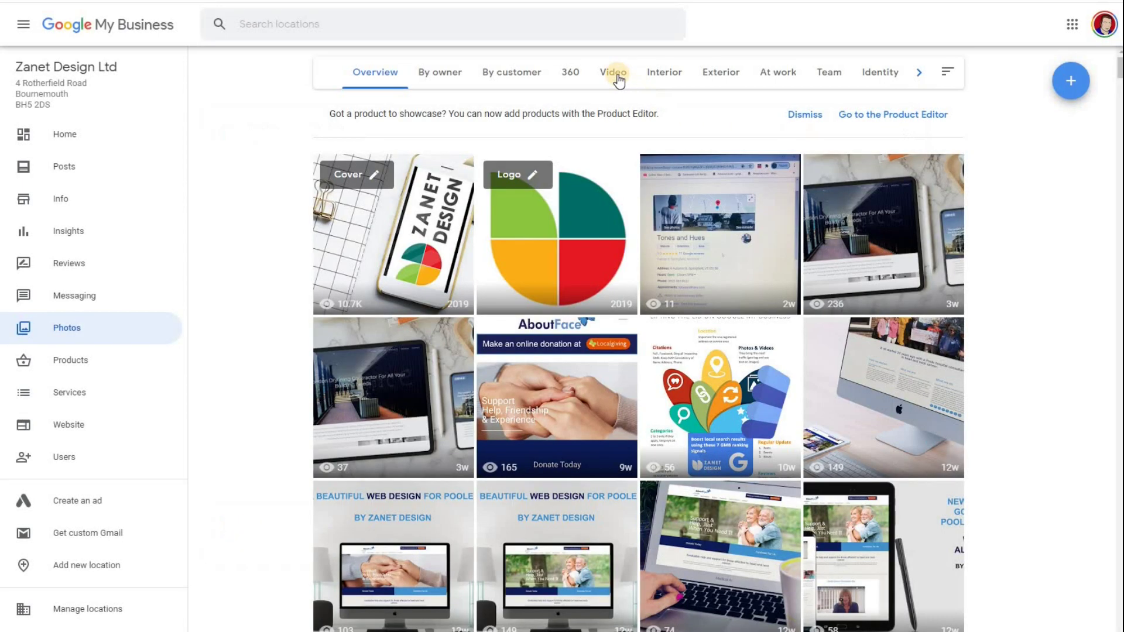
# Step: Upload the office.mp4 file from the computer to the Video category of the business photos
pyautogui.click(615, 73)
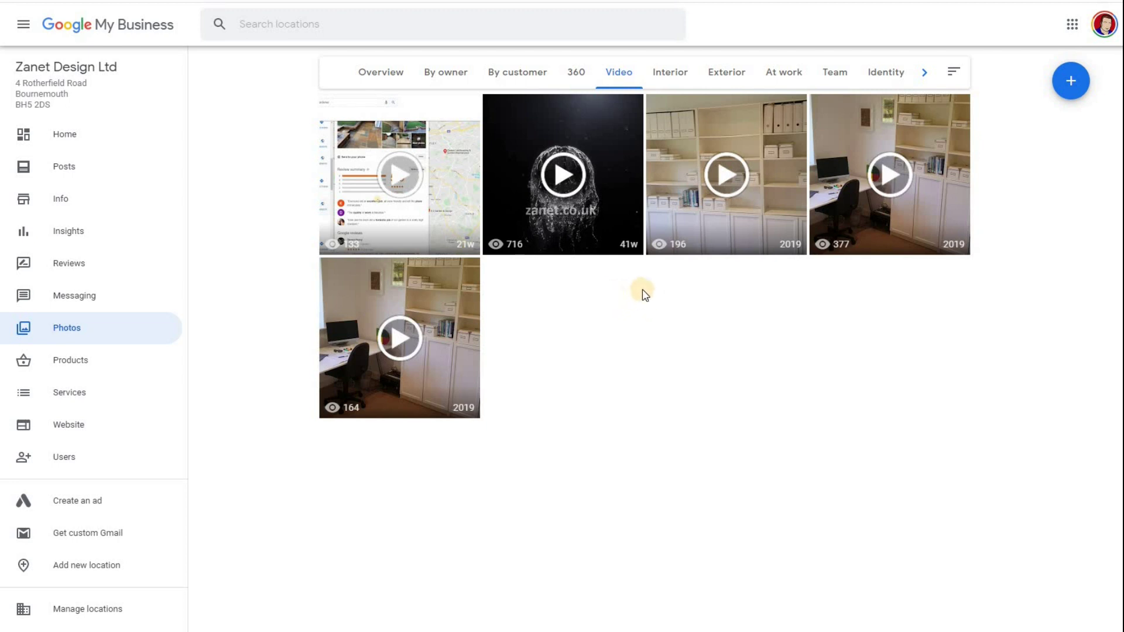
pyautogui.click(1071, 82)
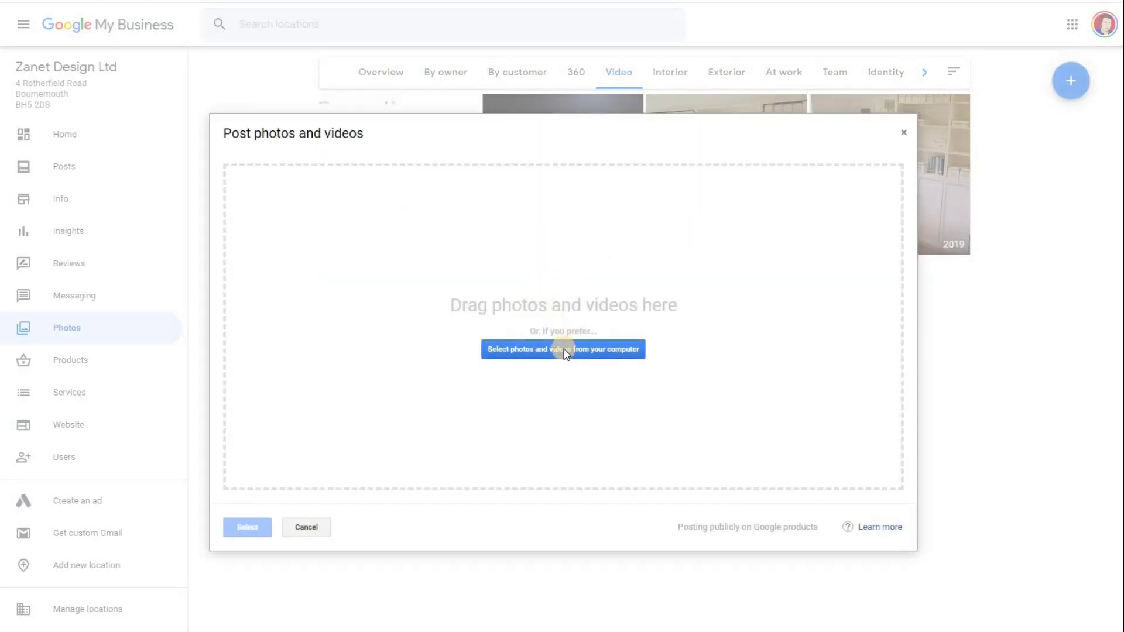
pyautogui.click(556, 349)
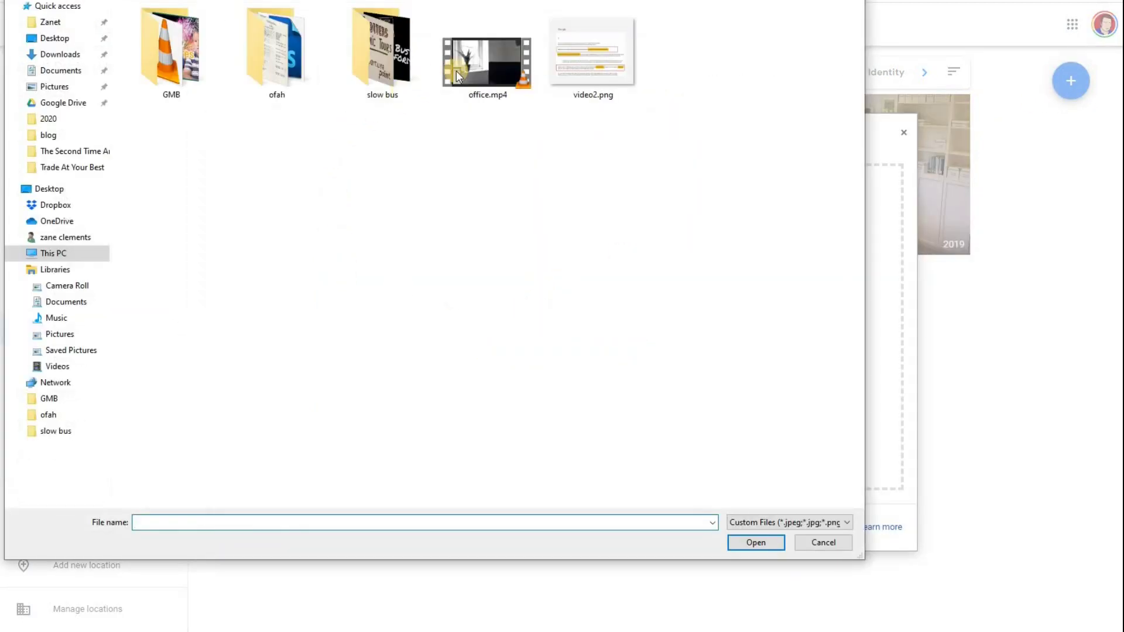
pyautogui.click(473, 69)
pyautogui.click(756, 542)
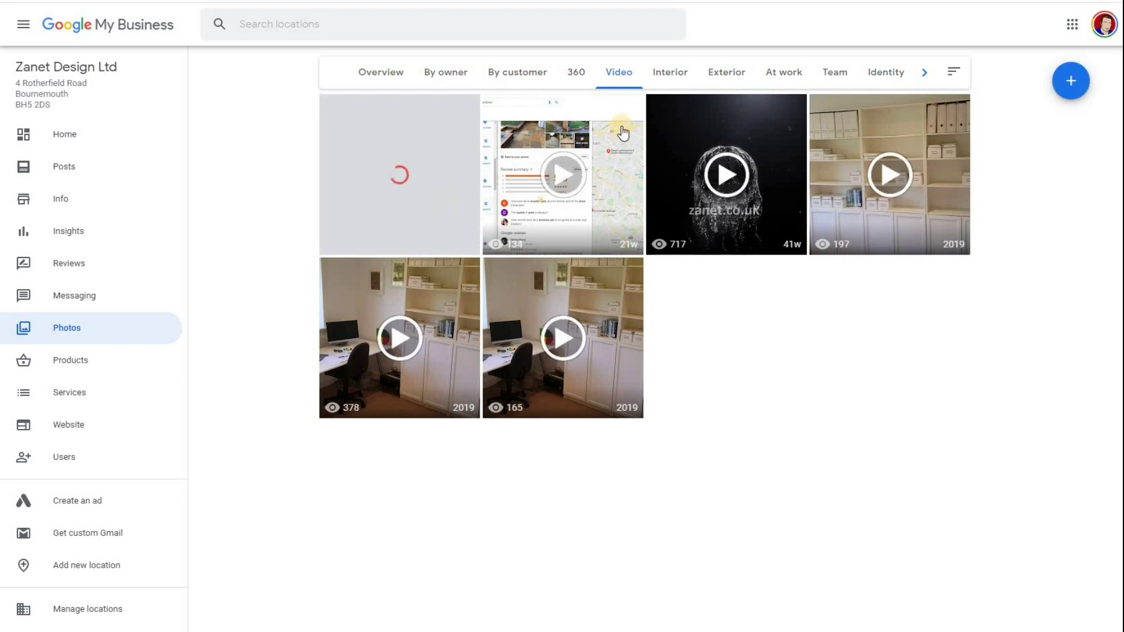
# Step: Show the 360 category and view its office and street panoramas
pyautogui.click(578, 73)
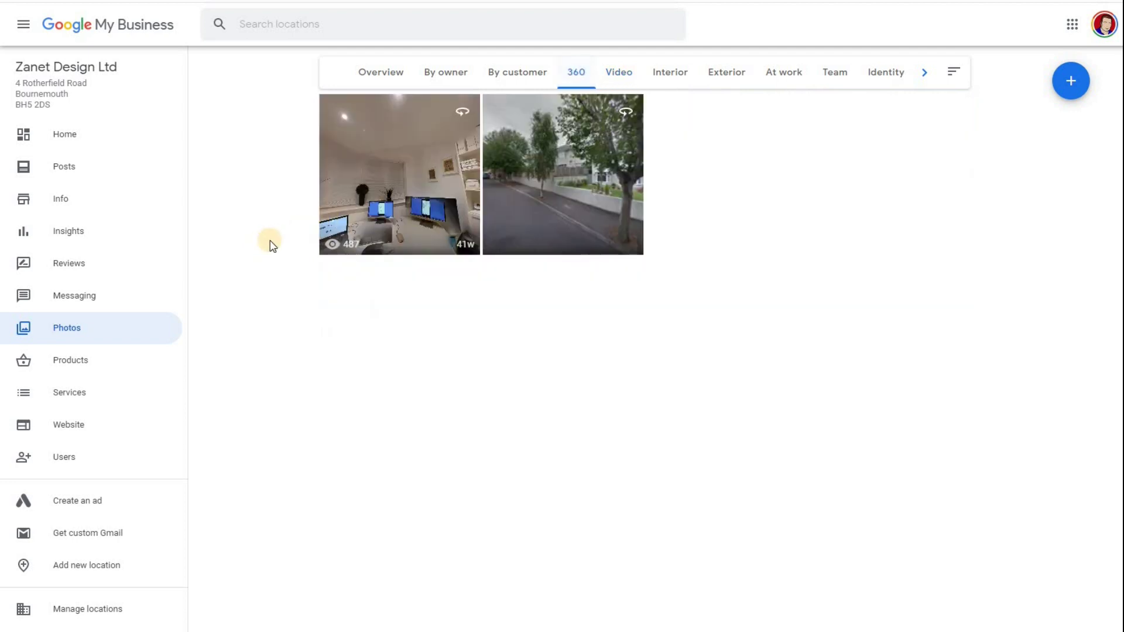
pyautogui.click(417, 186)
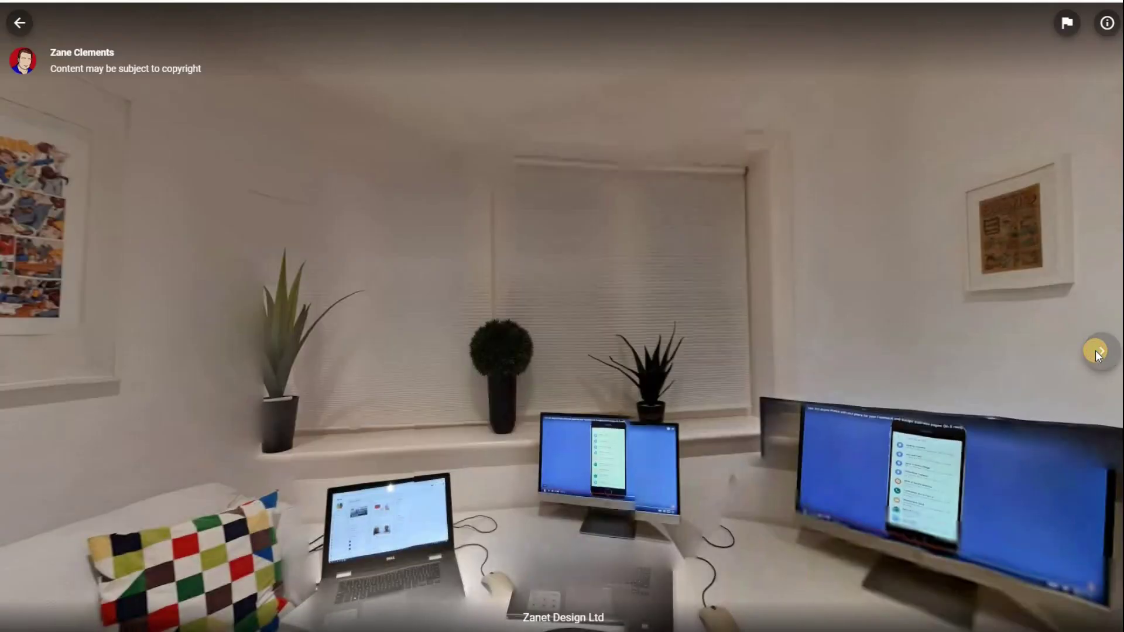
pyautogui.click(1095, 350)
pyautogui.click(456, 355)
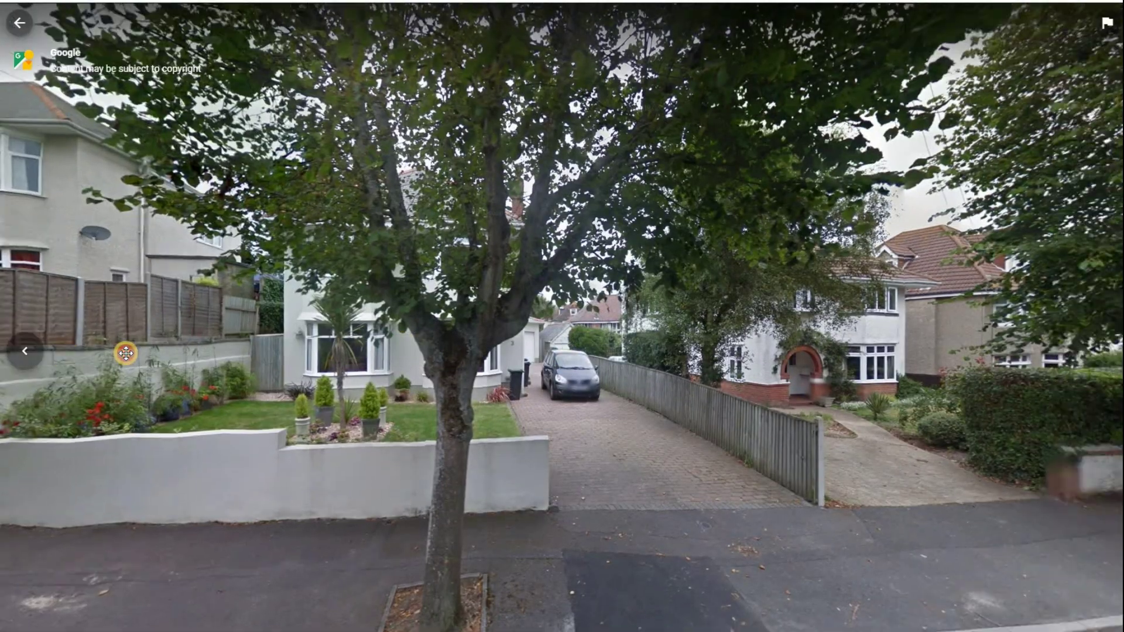
pyautogui.click(525, 323)
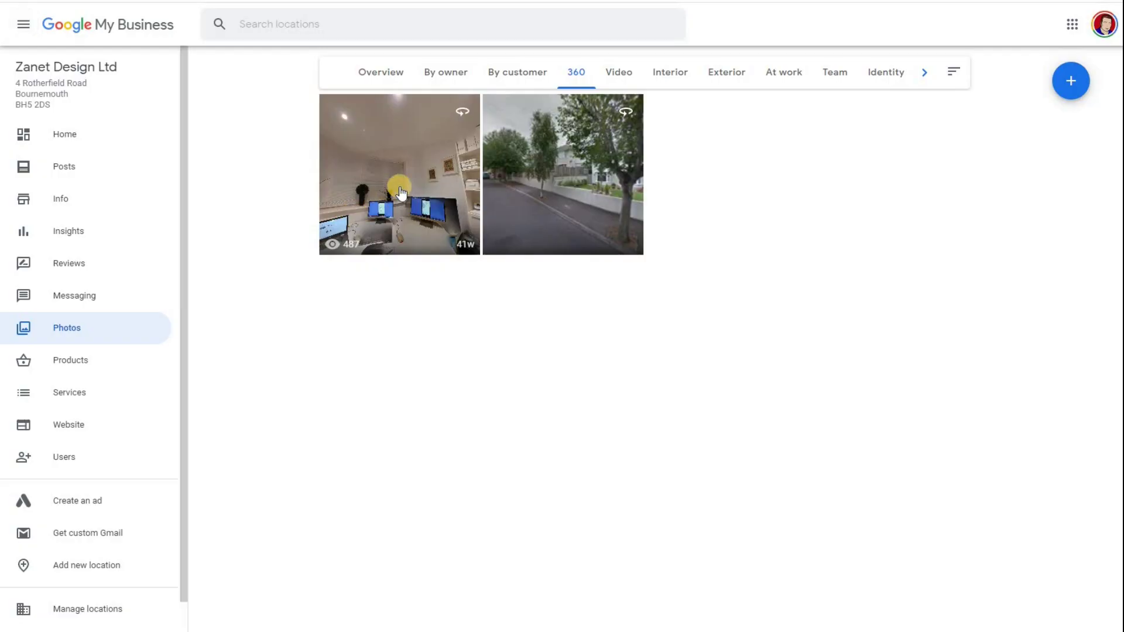
# Step: Reopen the 360 office photo, look around the room and leave the panorama
pyautogui.click(400, 191)
pyautogui.moveTo(620, 256); pyautogui.dragTo(816, 264)
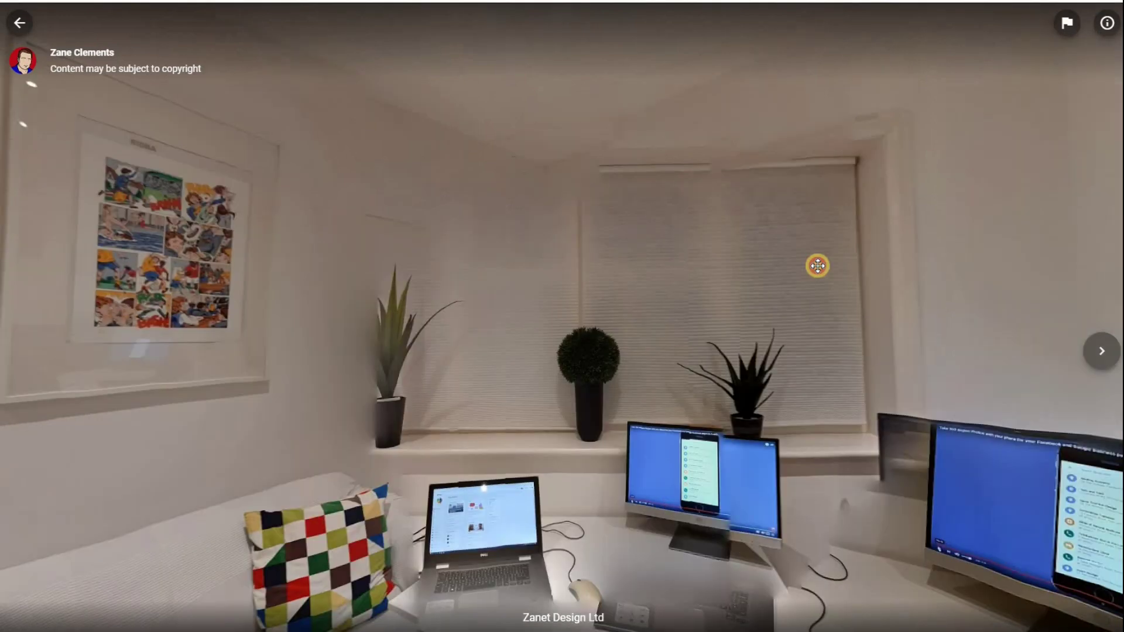
pyautogui.moveTo(403, 219); pyautogui.dragTo(698, 233)
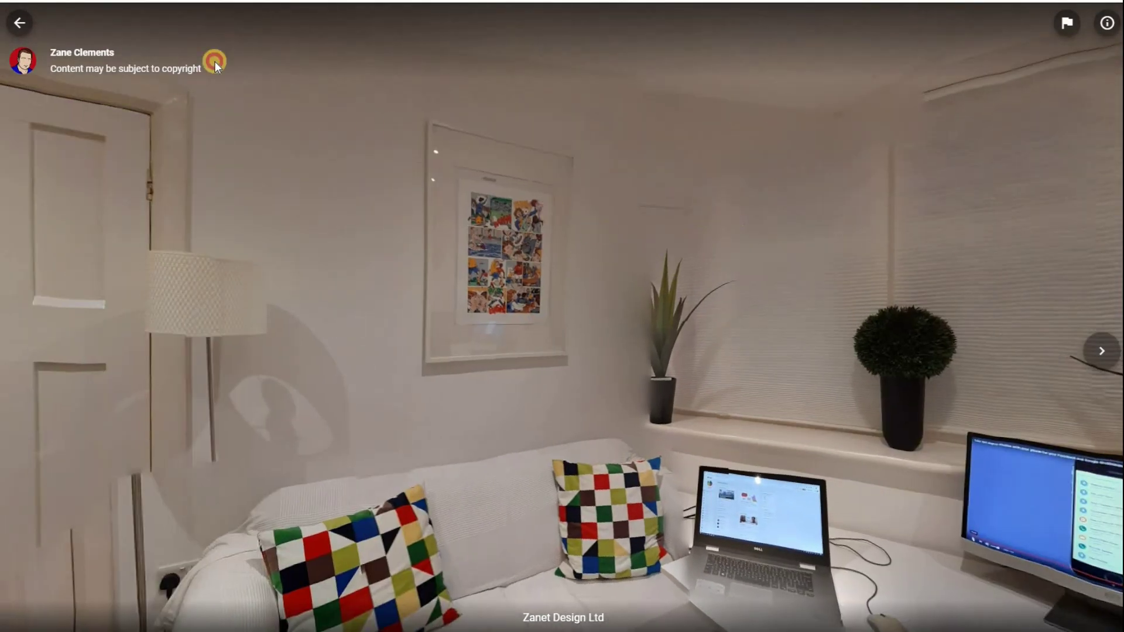
pyautogui.moveTo(213, 58); pyautogui.dragTo(27, 5)
pyautogui.click(16, 17)
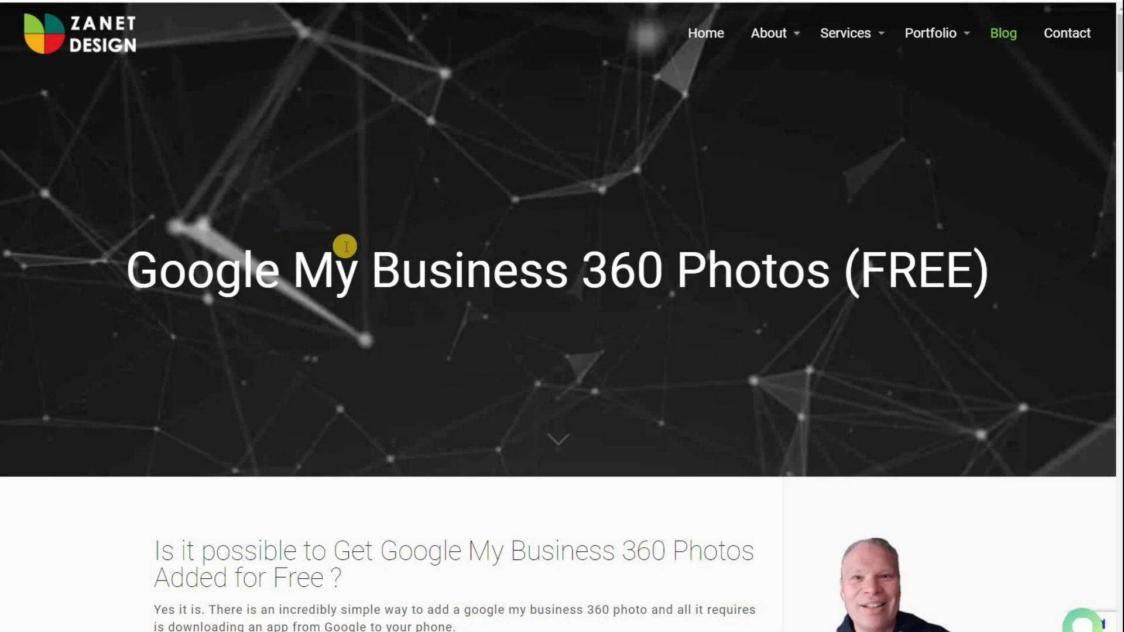
# Step: Examine the Google My Business 360 Photos blog article up to the professional camera equipment and Street View trusted pros benefits
pyautogui.scroll(-5, 350, 266)
pyautogui.scroll(-6, 350, 270)
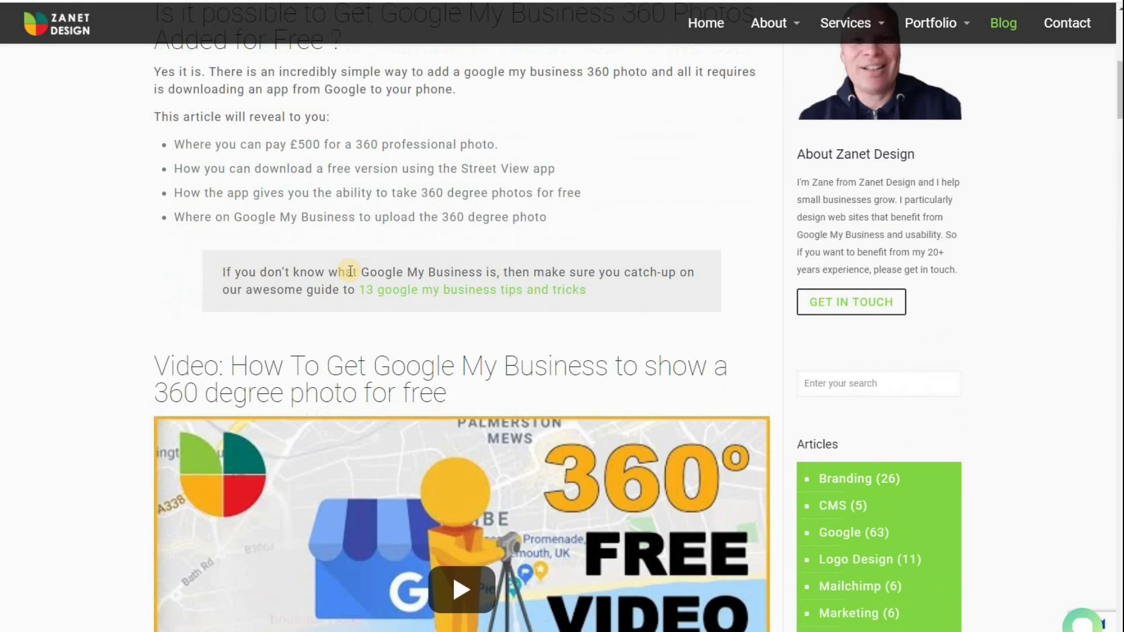
pyautogui.scroll(-6, 473, 400)
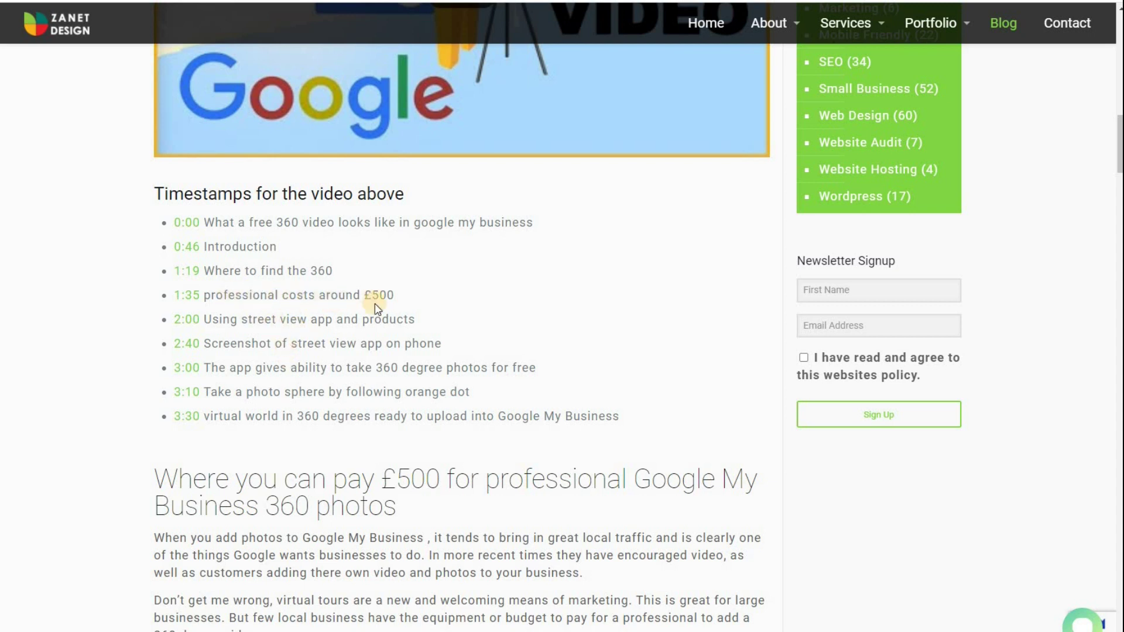
pyautogui.scroll(-5, 386, 302)
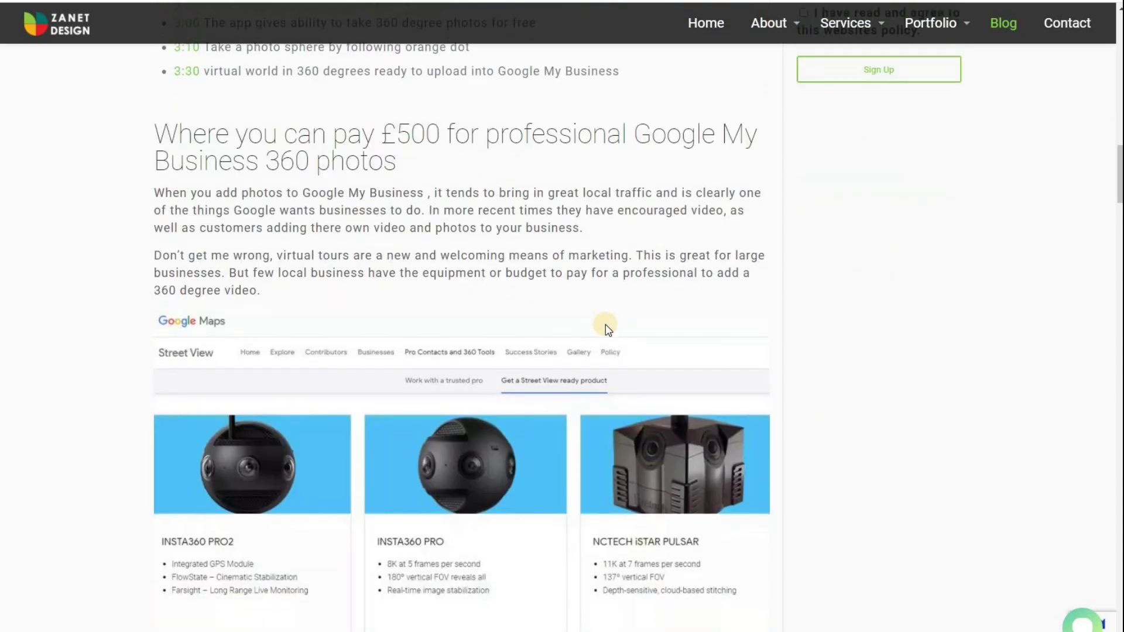
pyautogui.scroll(-5, 602, 322)
pyautogui.scroll(-7, 514, 387)
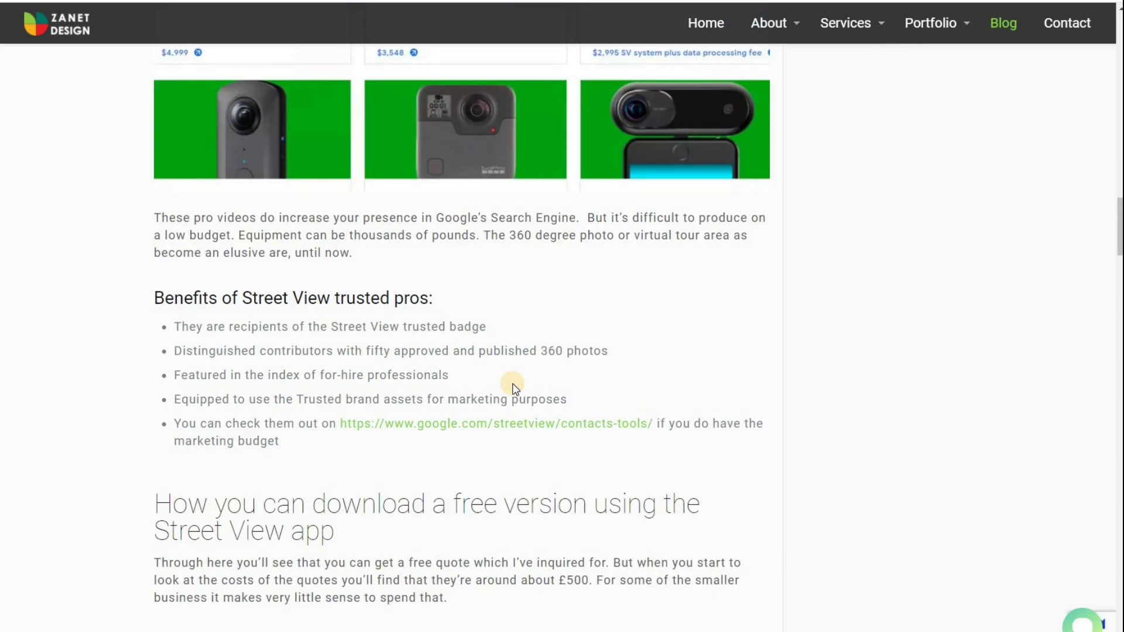
pyautogui.scroll(3, 515, 388)
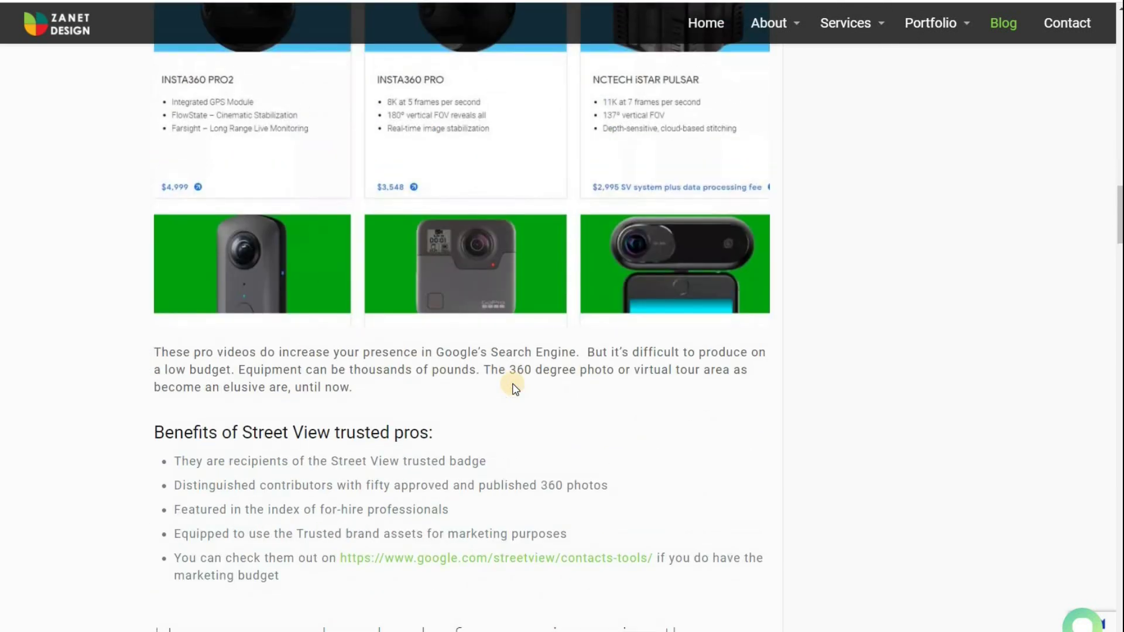
pyautogui.scroll(2, 514, 388)
pyautogui.scroll(2, 512, 384)
pyautogui.scroll(-7, 512, 385)
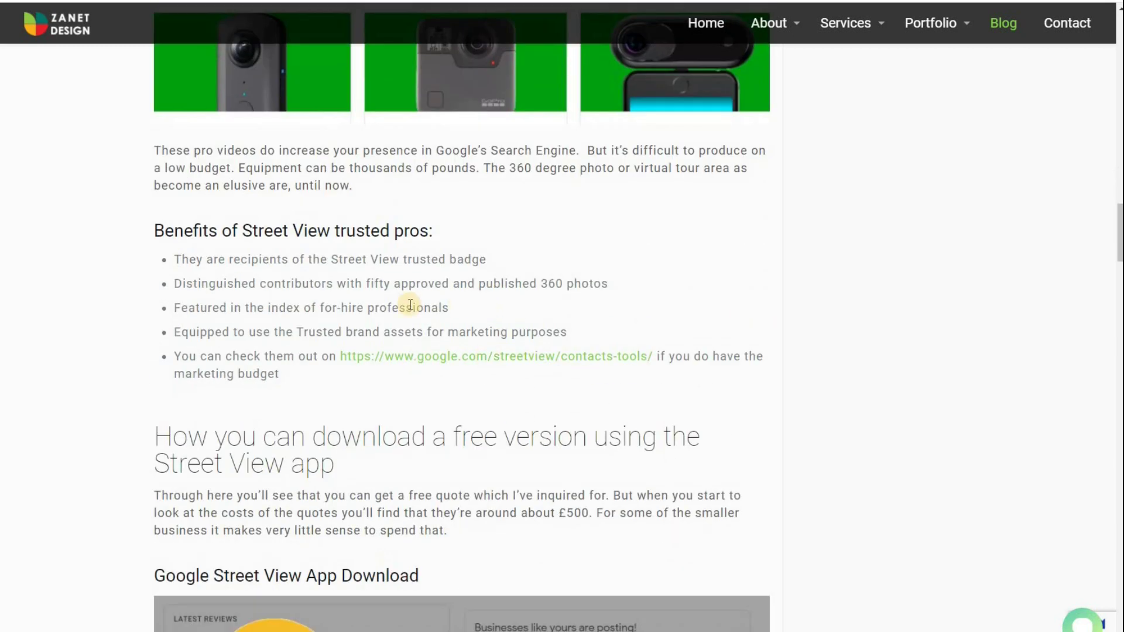
# Step: Read how to download the Street View app, take a photo sphere and upload the 360 photo to Google My Business
pyautogui.scroll(-7, 410, 305)
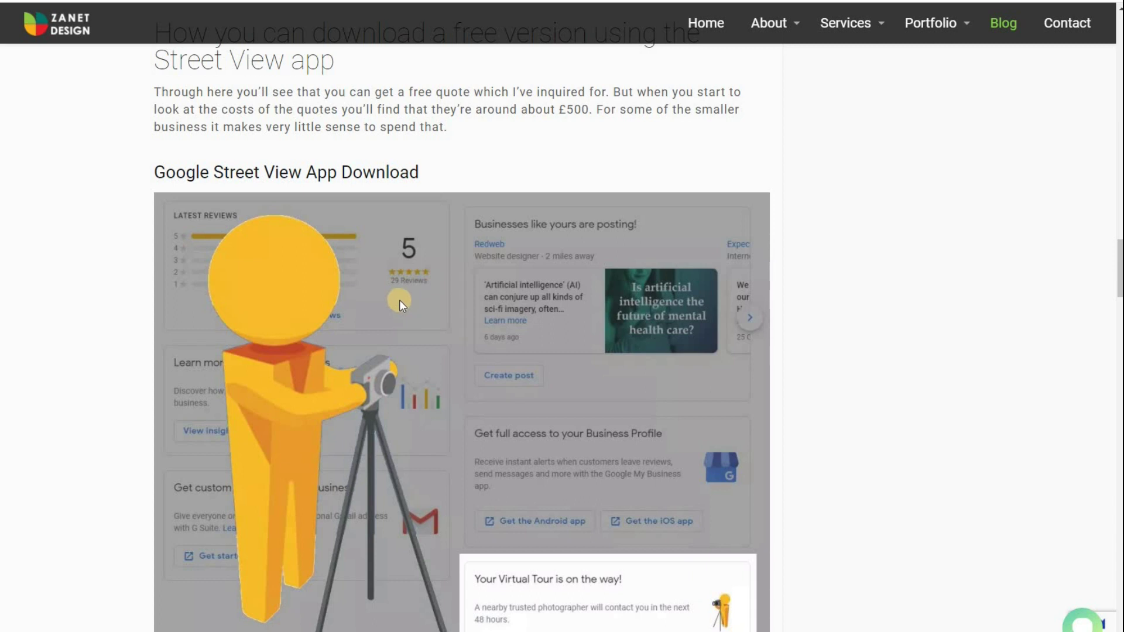
pyautogui.scroll(-2, 404, 308)
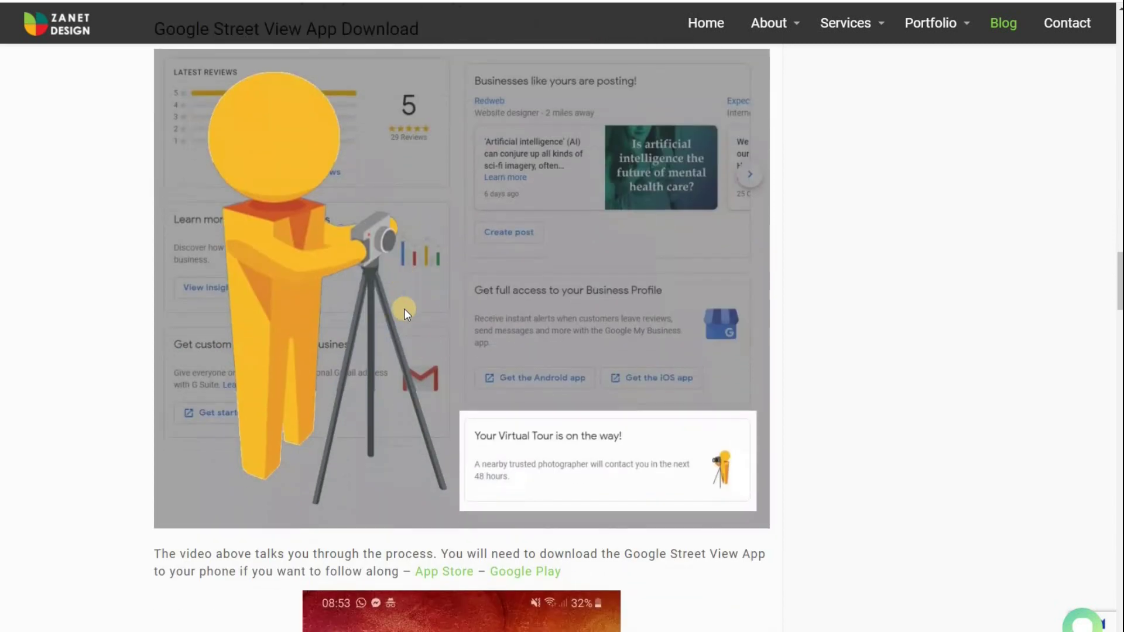
pyautogui.scroll(-4, 517, 409)
pyautogui.scroll(-7, 518, 409)
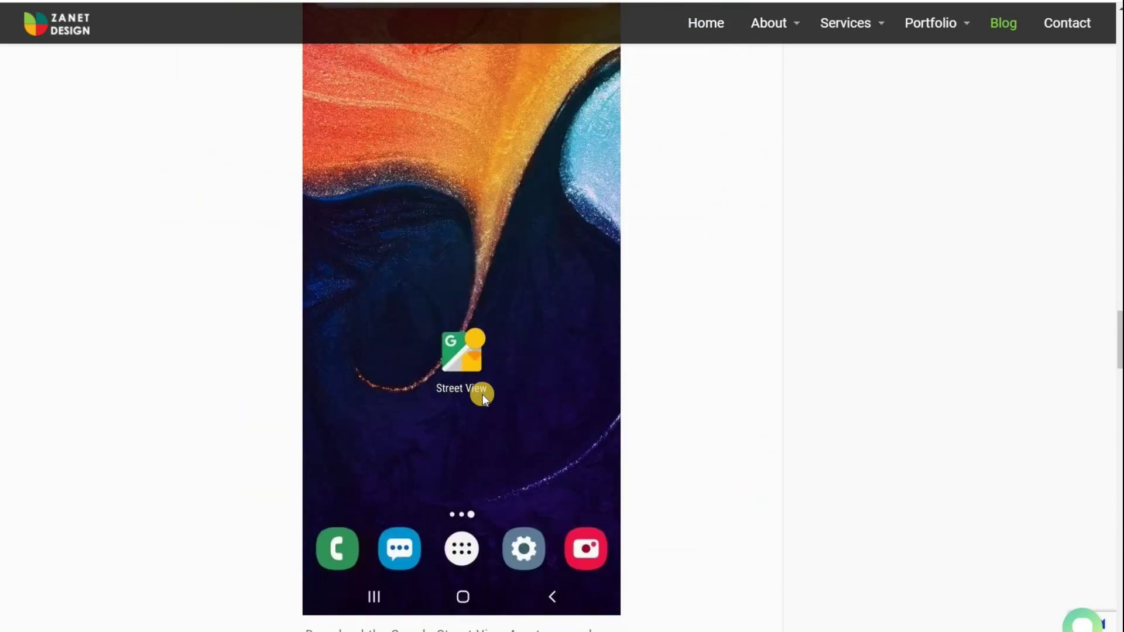
pyautogui.scroll(-15, 483, 395)
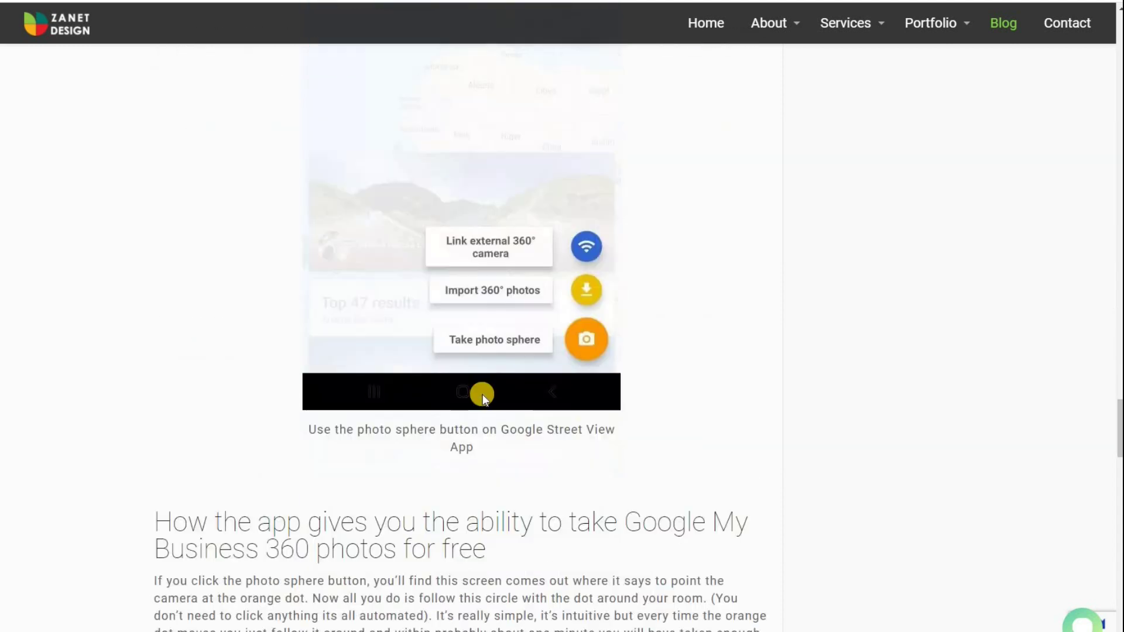
pyautogui.scroll(-11, 482, 395)
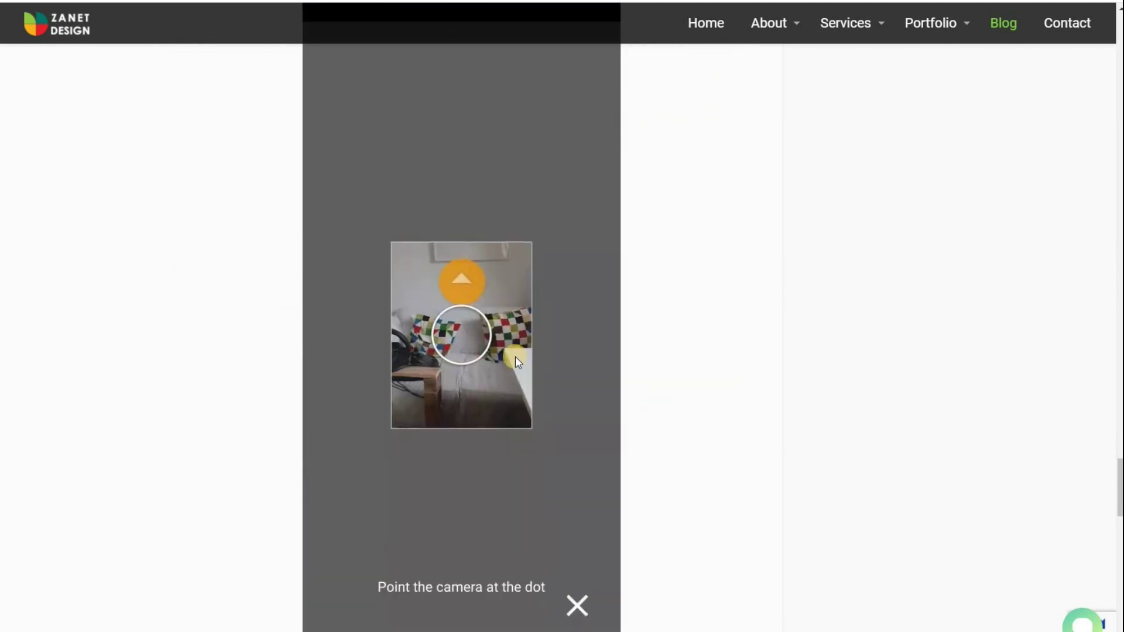
pyautogui.scroll(-10, 465, 385)
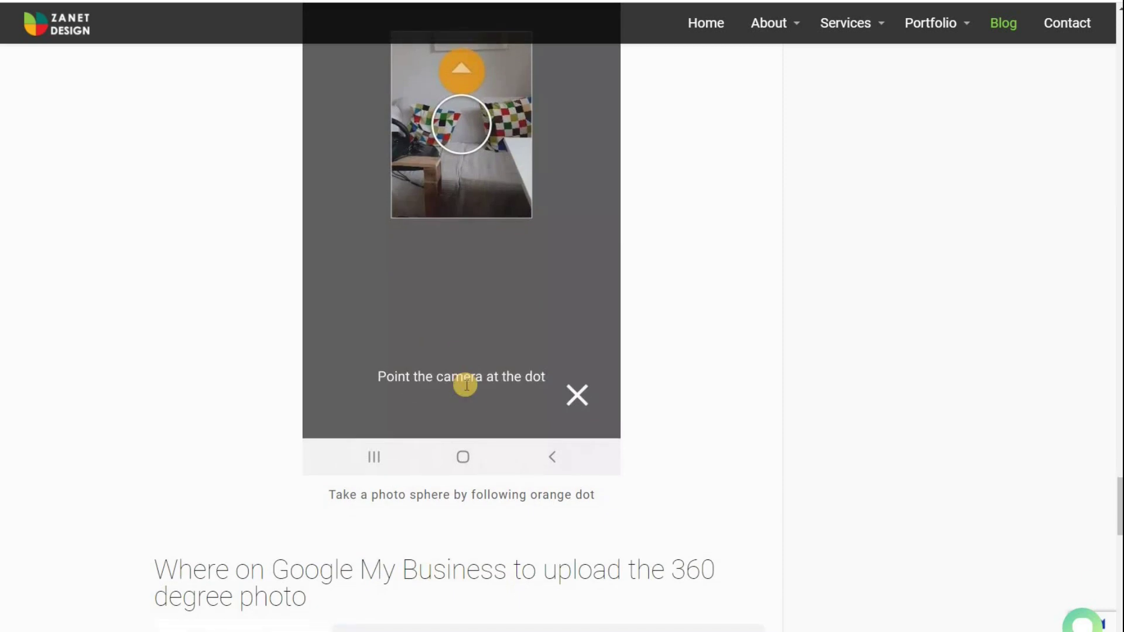
pyautogui.scroll(-6, 465, 385)
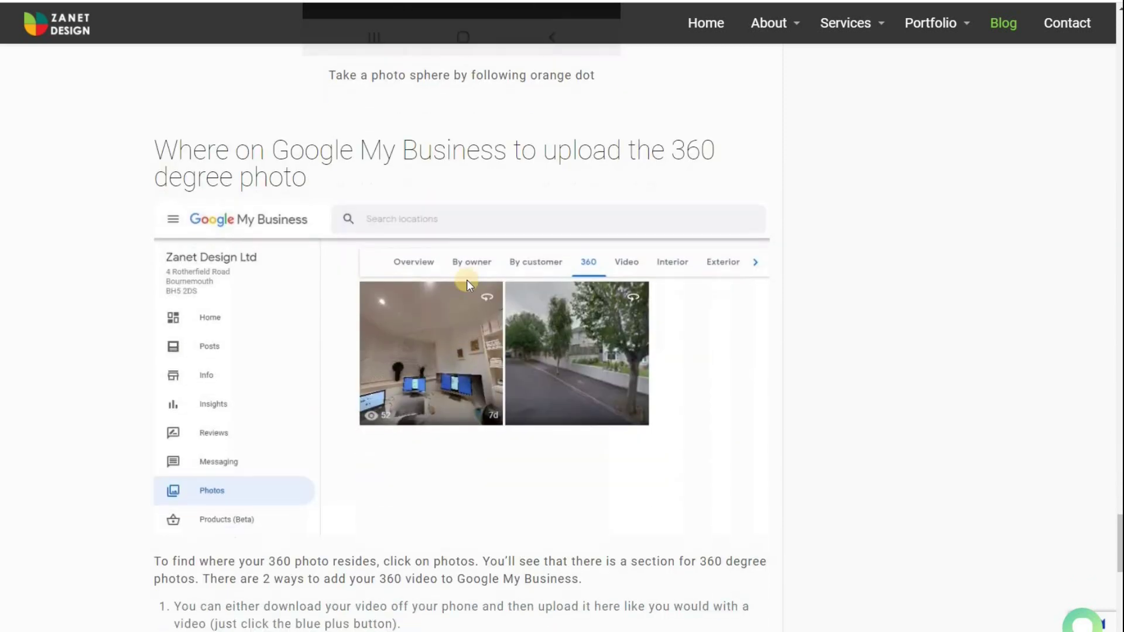
pyautogui.scroll(-1, 538, 380)
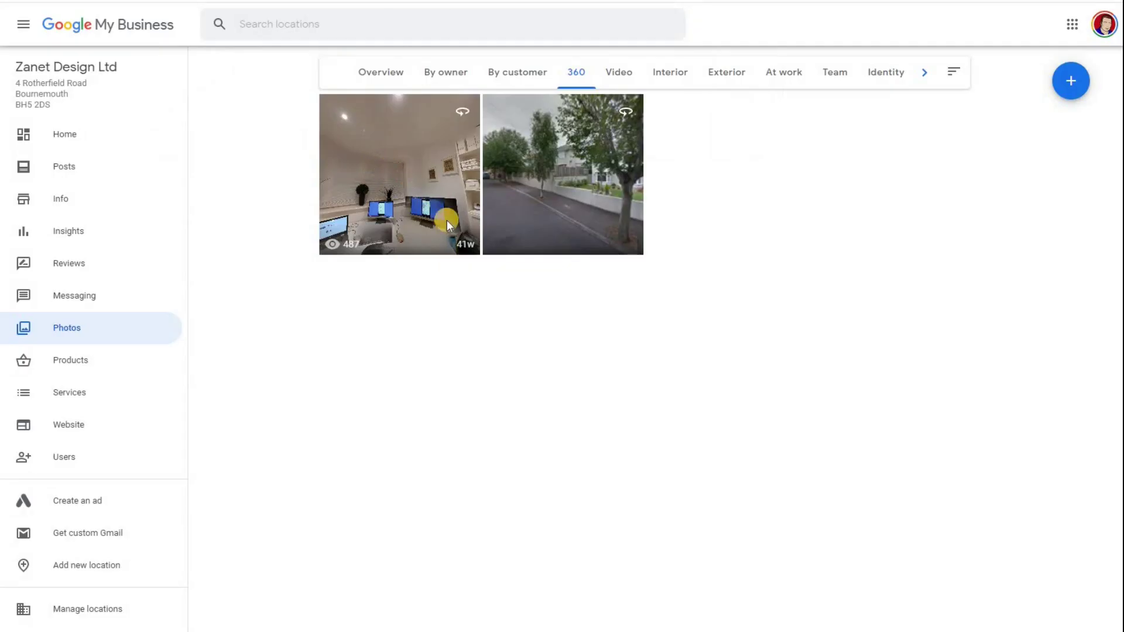
# Step: View the 360 office photo in Google My Business once more and return to the photo gallery
pyautogui.click(447, 220)
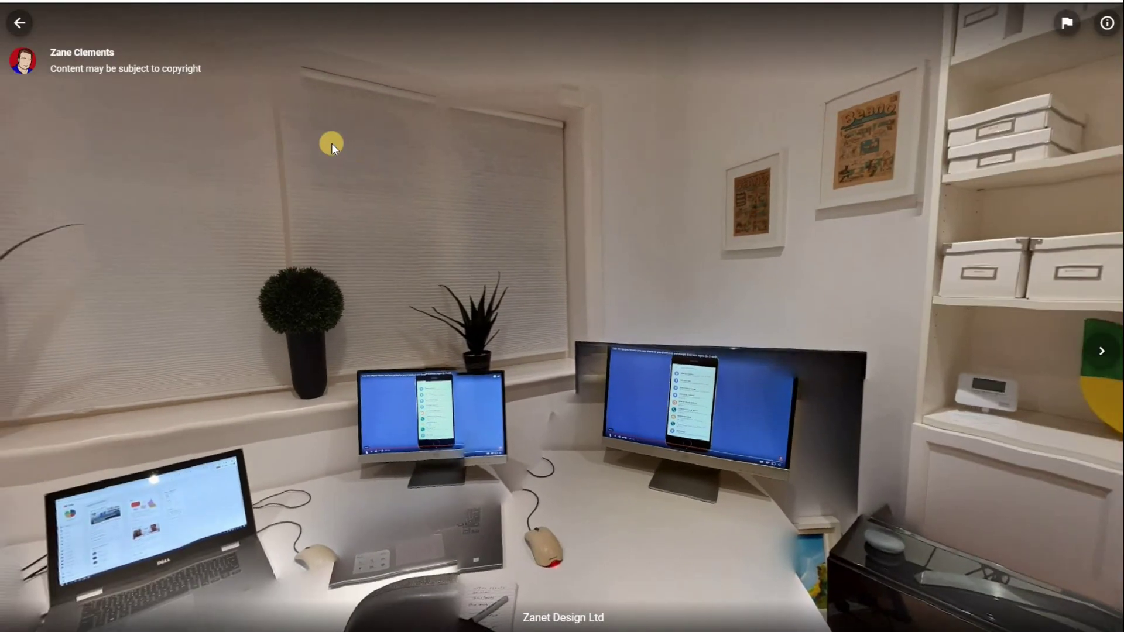
pyautogui.click(19, 23)
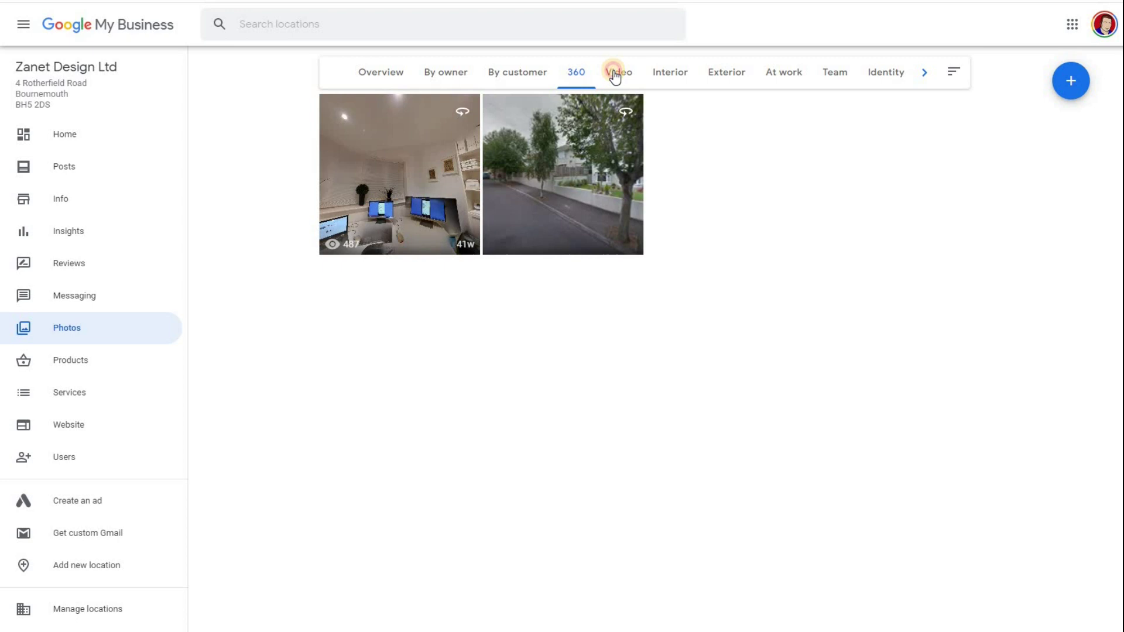
pyautogui.click(598, 86)
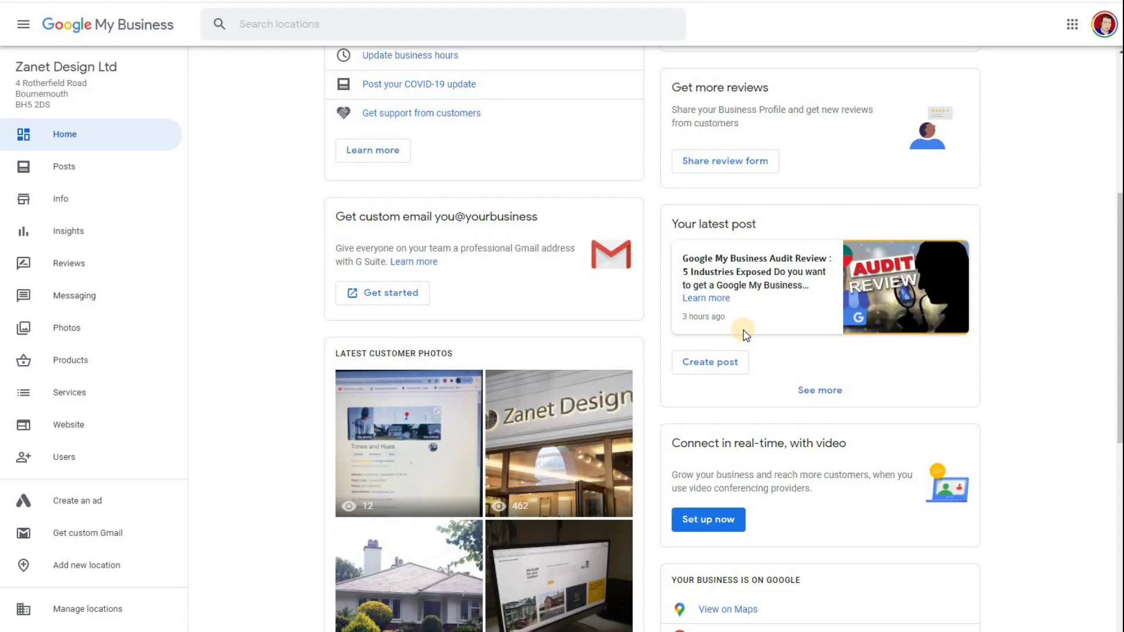
# Step: Start setting up real-time video for customers from the home page and open Google Meet as the provider
pyautogui.scroll(-1, 742, 340)
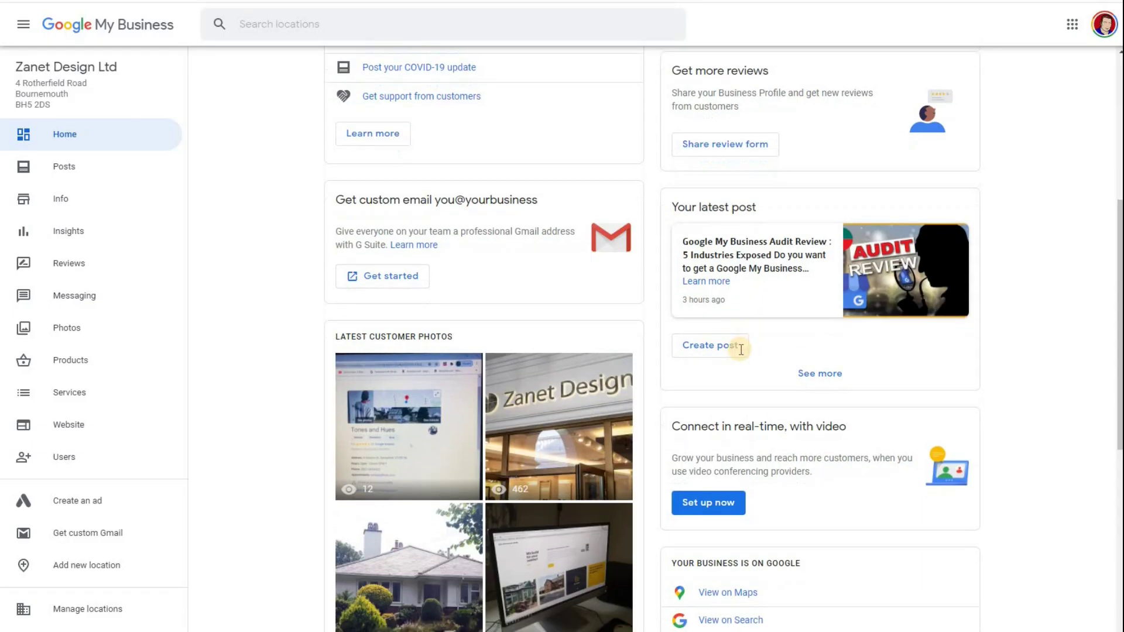
pyautogui.scroll(-2, 742, 349)
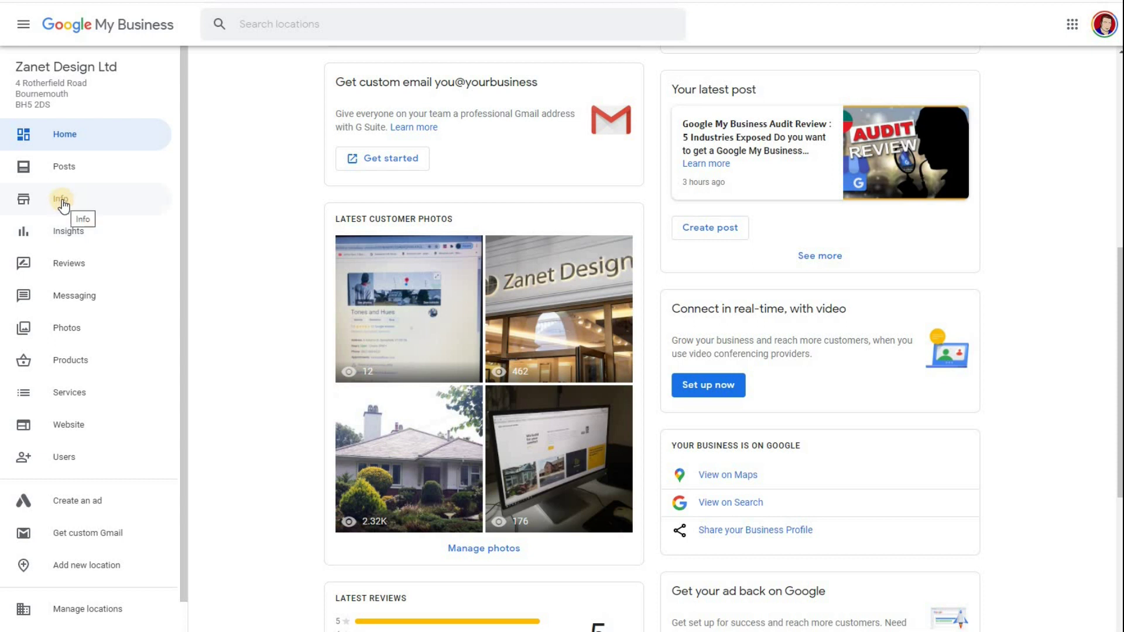
pyautogui.click(734, 385)
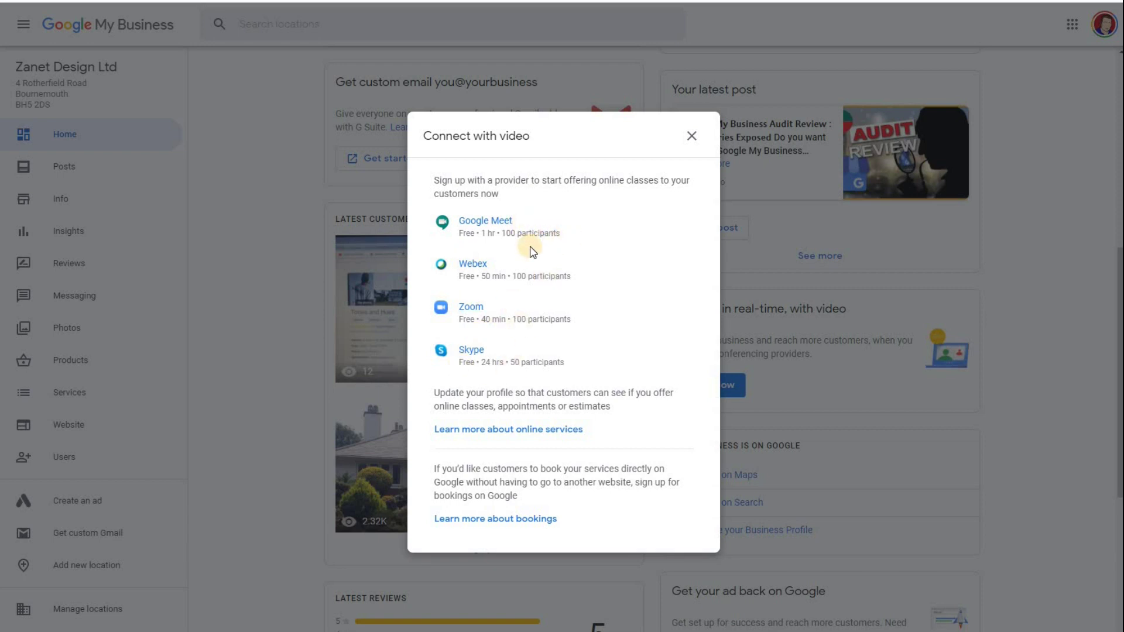
pyautogui.click(493, 223)
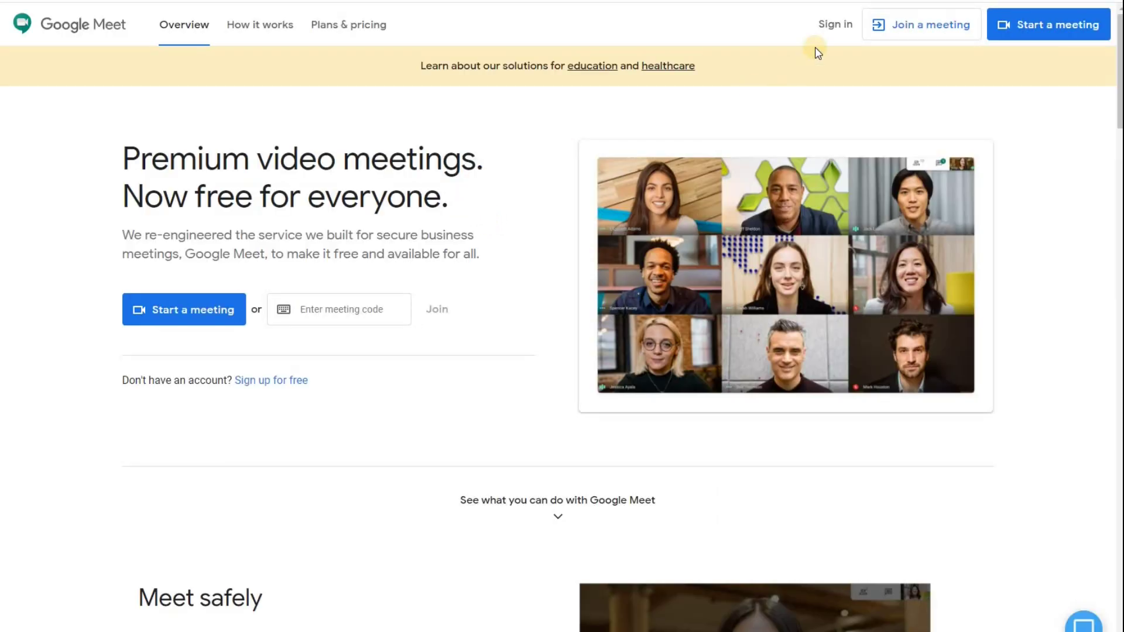
# Step: Open the Webex, Zoom and Skype video conferencing providers for comparison and look over the Zoom plans
pyautogui.click(200, 313)
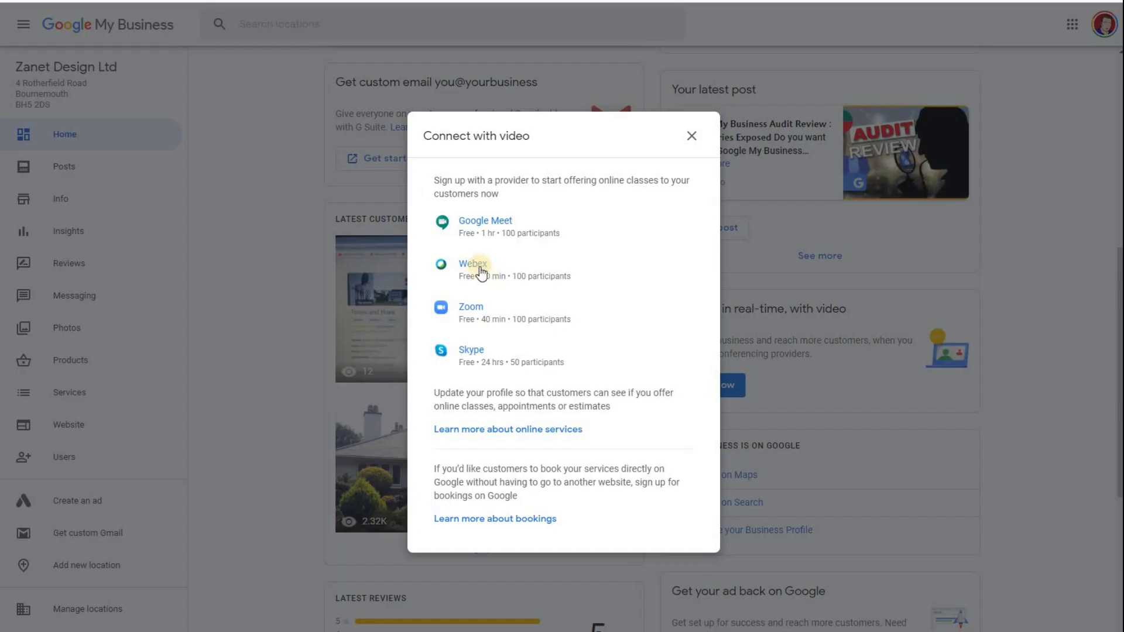
pyautogui.click(473, 264)
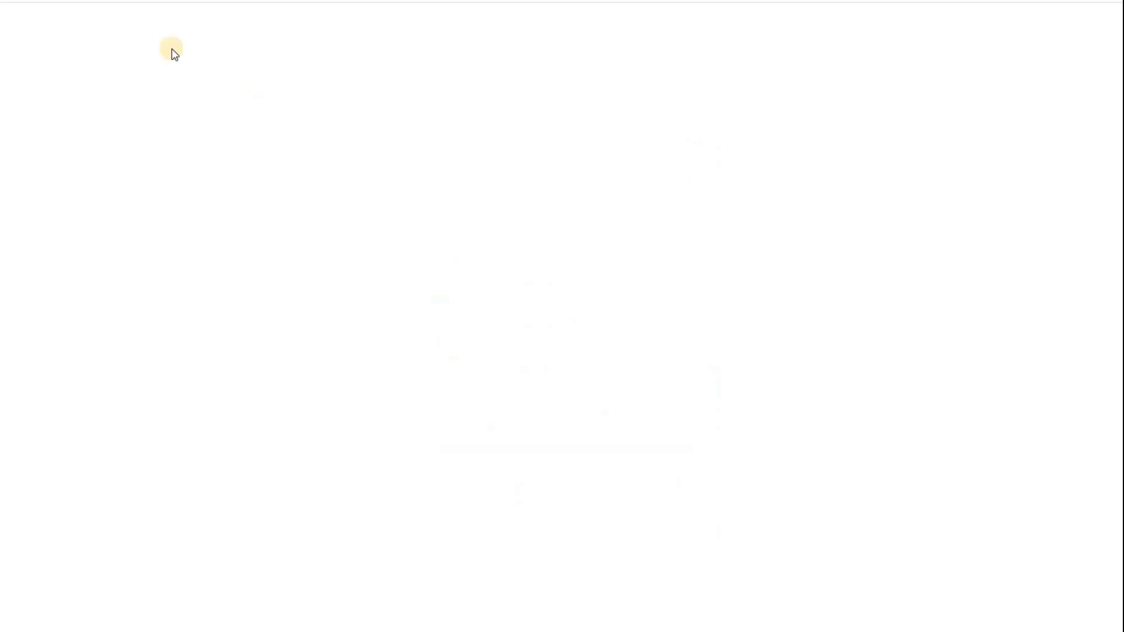
pyautogui.click(472, 309)
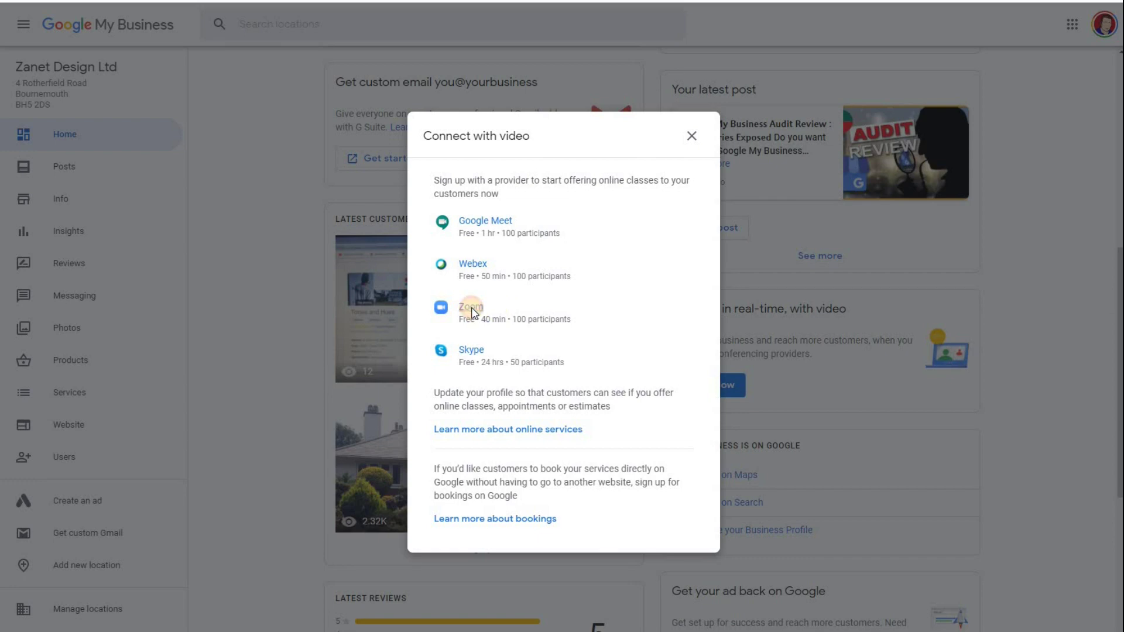
pyautogui.click(471, 352)
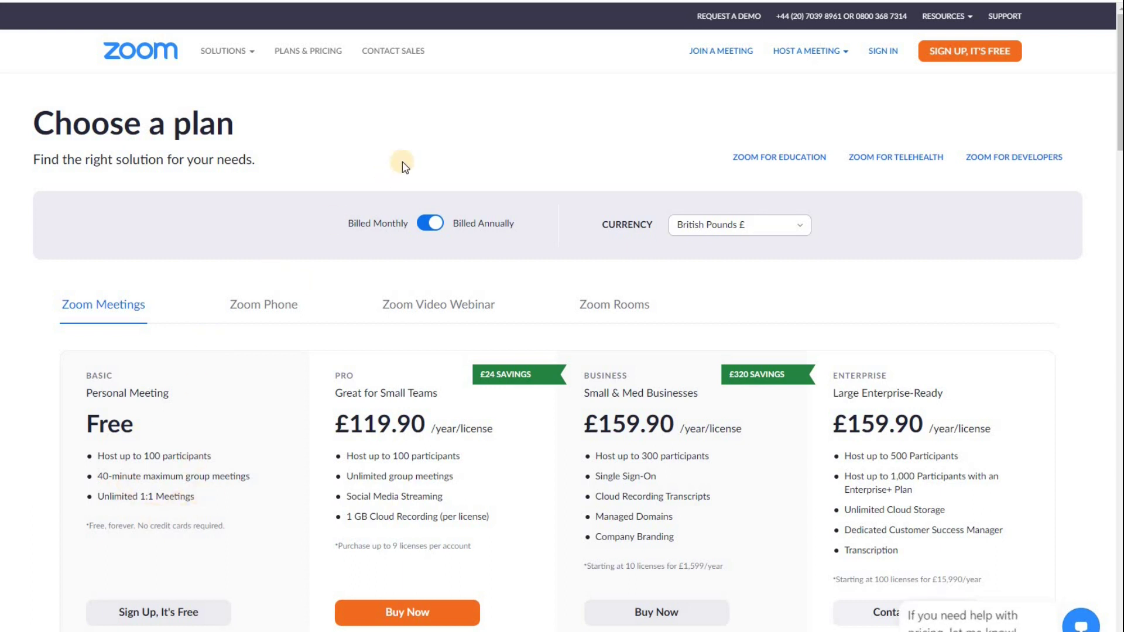
pyautogui.click(811, 51)
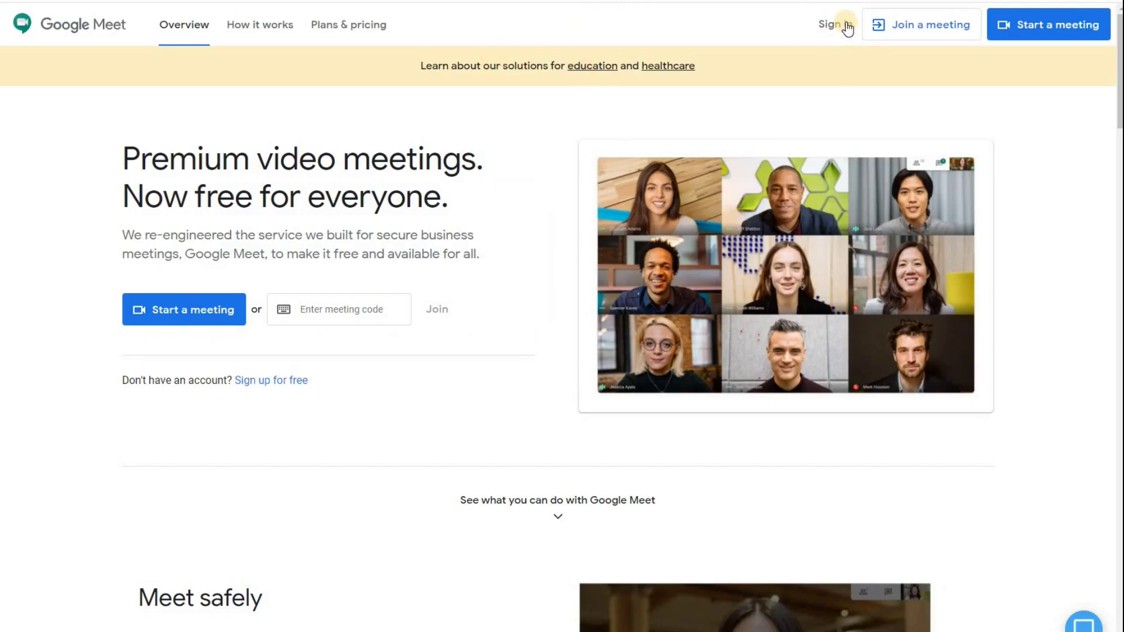
# Step: Sign in to Google Meet, create a new meeting link to share and copy it
pyautogui.click(844, 27)
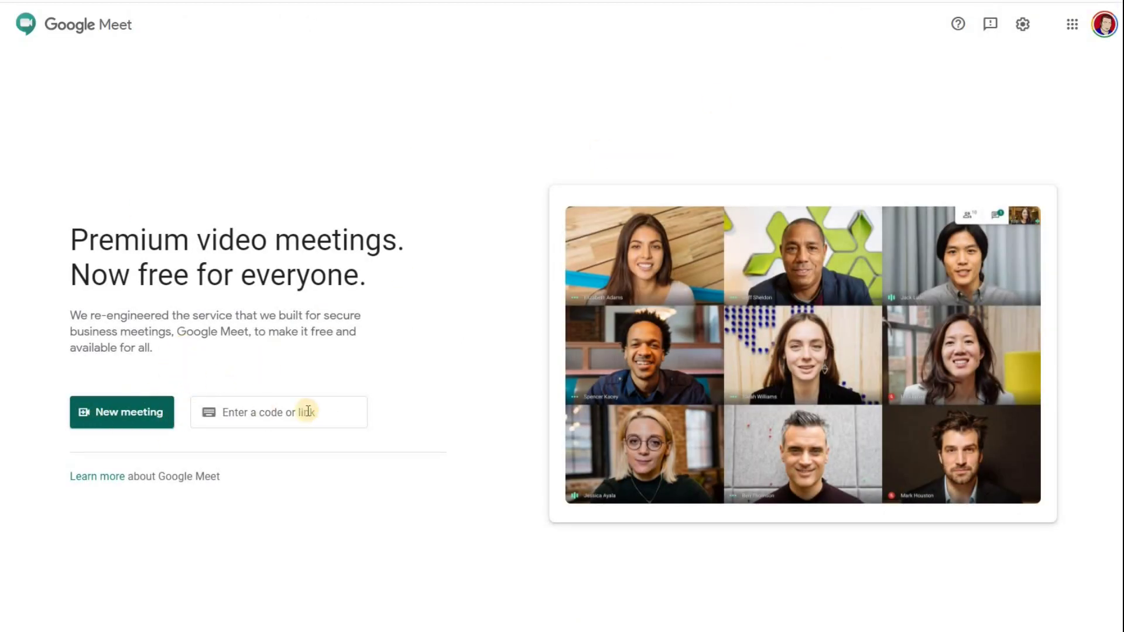
pyautogui.click(135, 417)
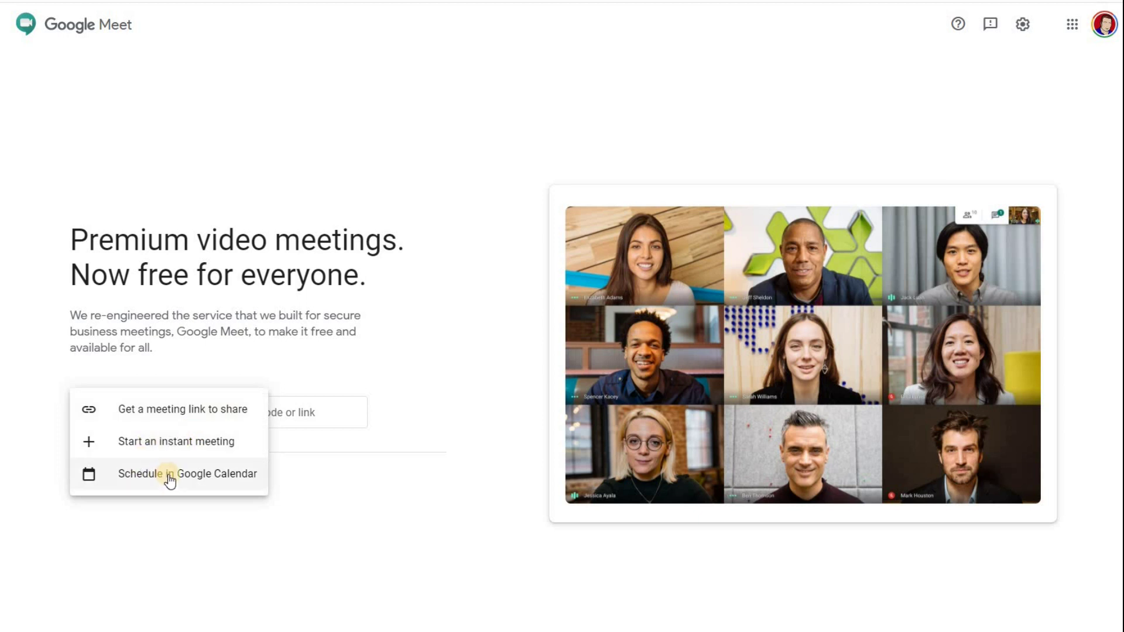
pyautogui.click(171, 413)
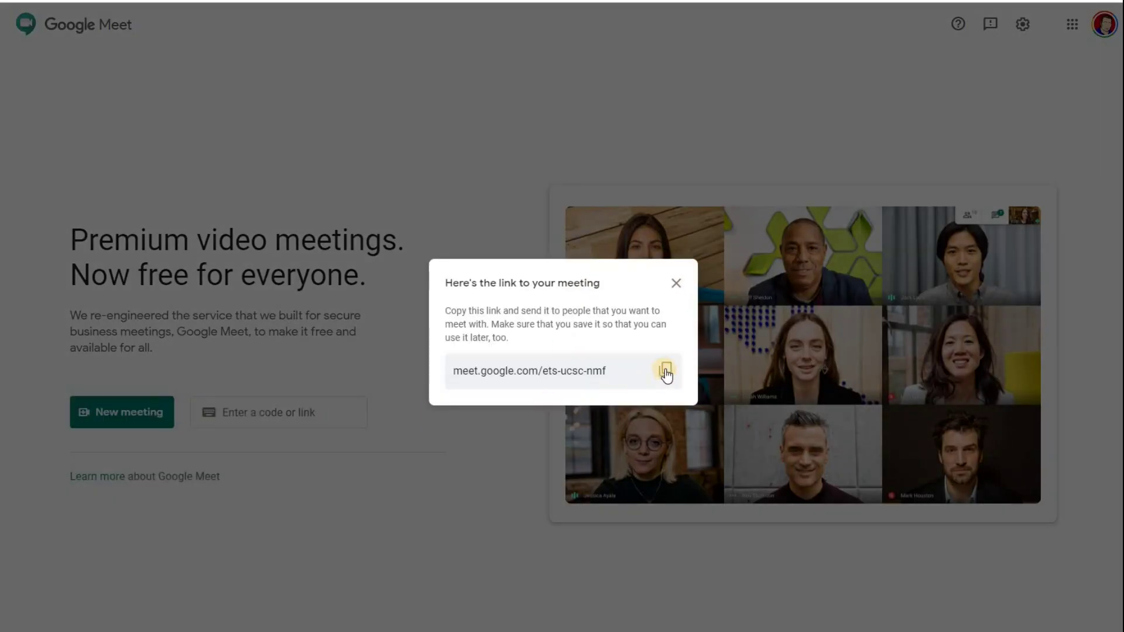
pyautogui.click(666, 373)
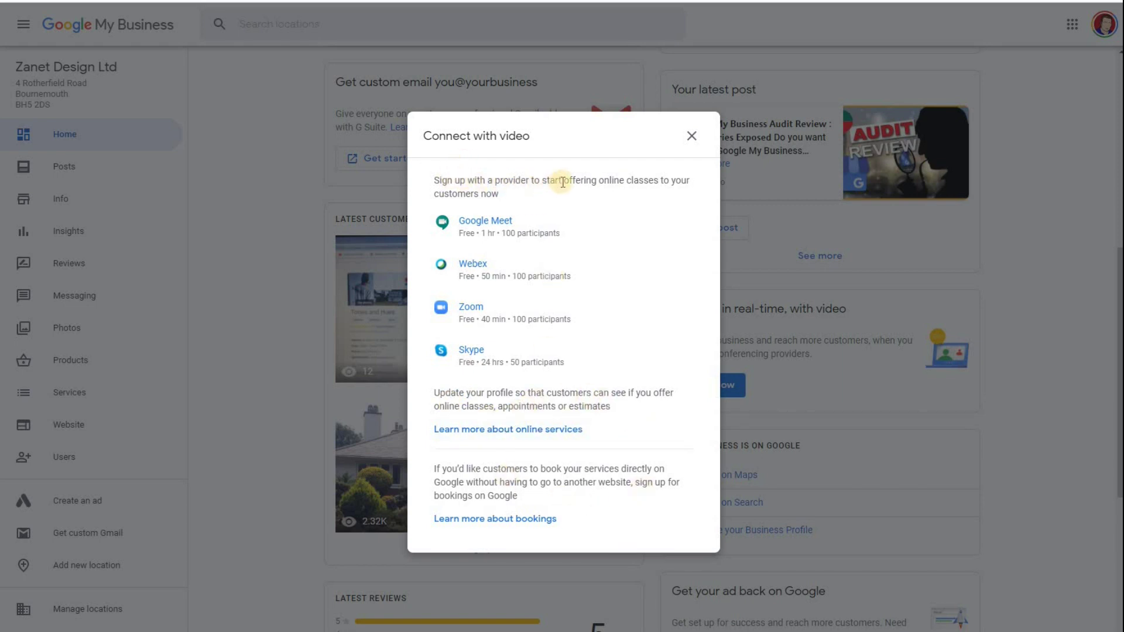
# Step: Leave the video provider options and check the highlights and service options attributes in the business info without changing them
pyautogui.moveTo(565, 181); pyautogui.dragTo(661, 182)
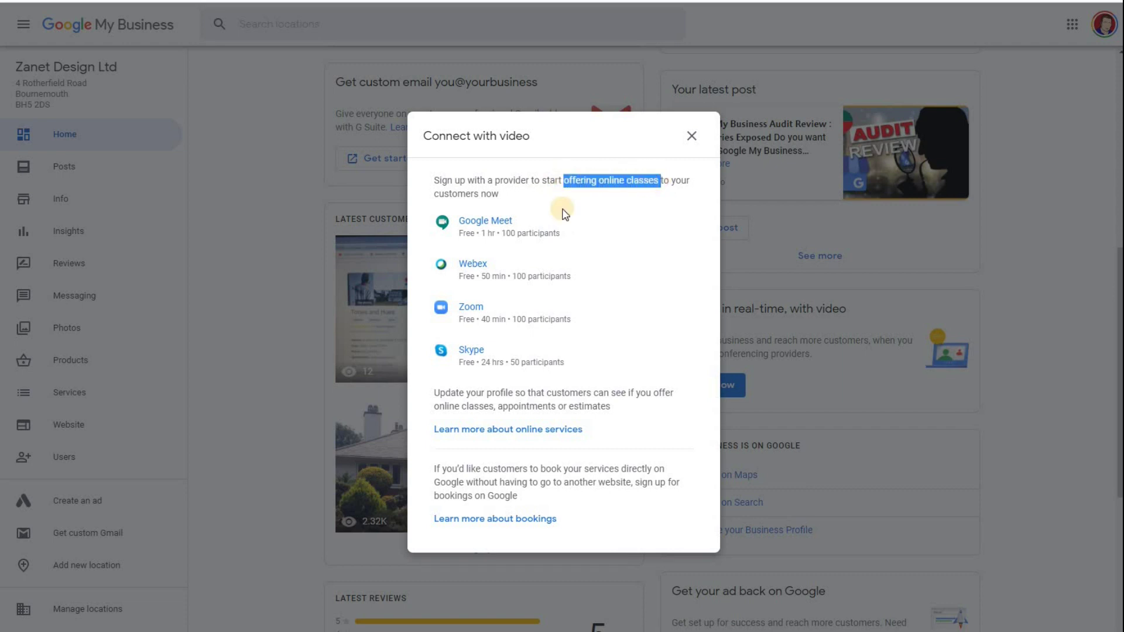
pyautogui.click(244, 269)
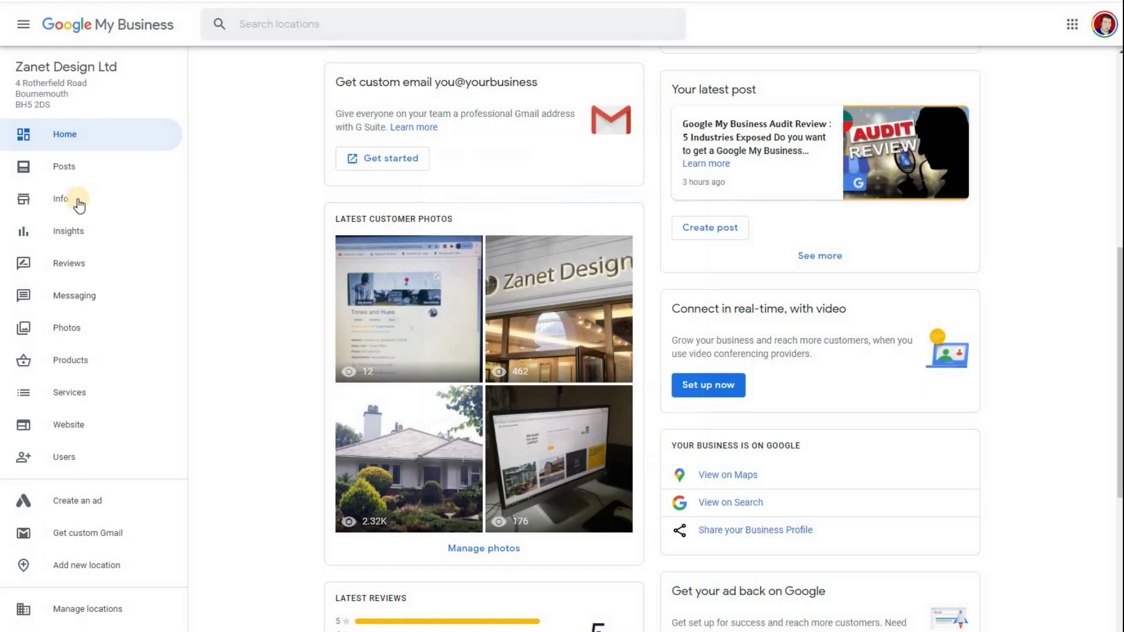
pyautogui.click(82, 197)
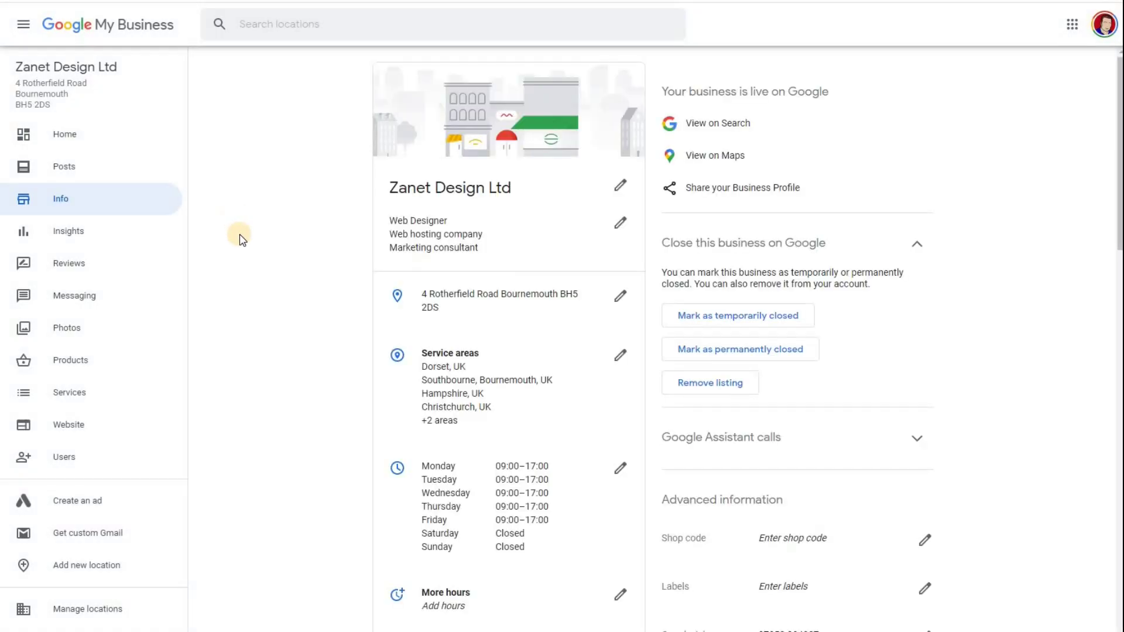
pyautogui.scroll(-10, 243, 239)
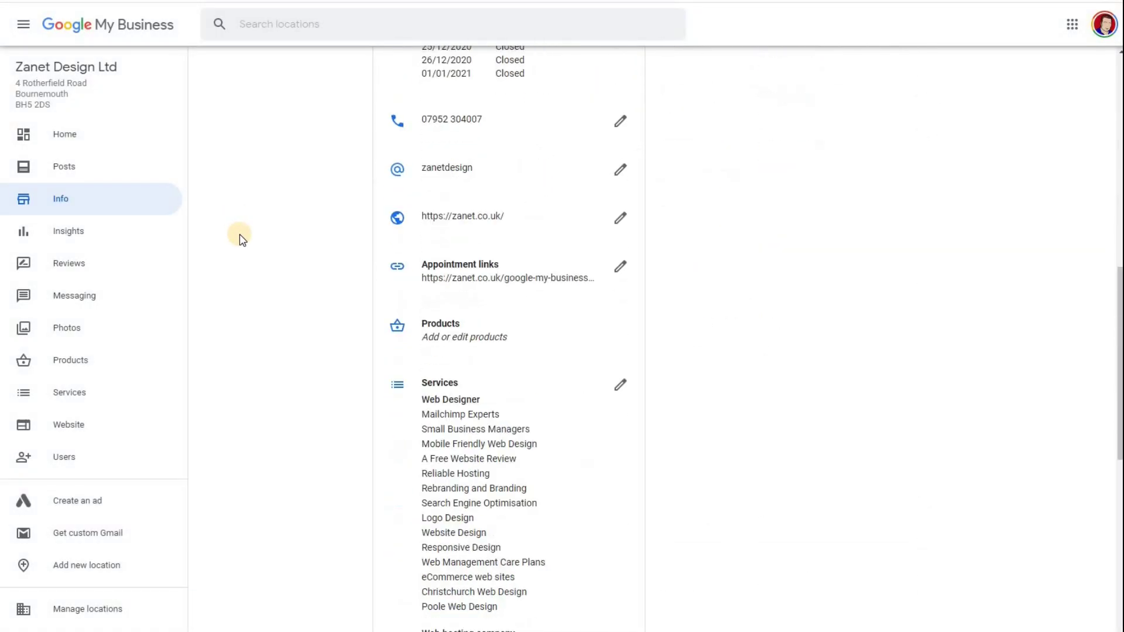
pyautogui.scroll(-1, 243, 239)
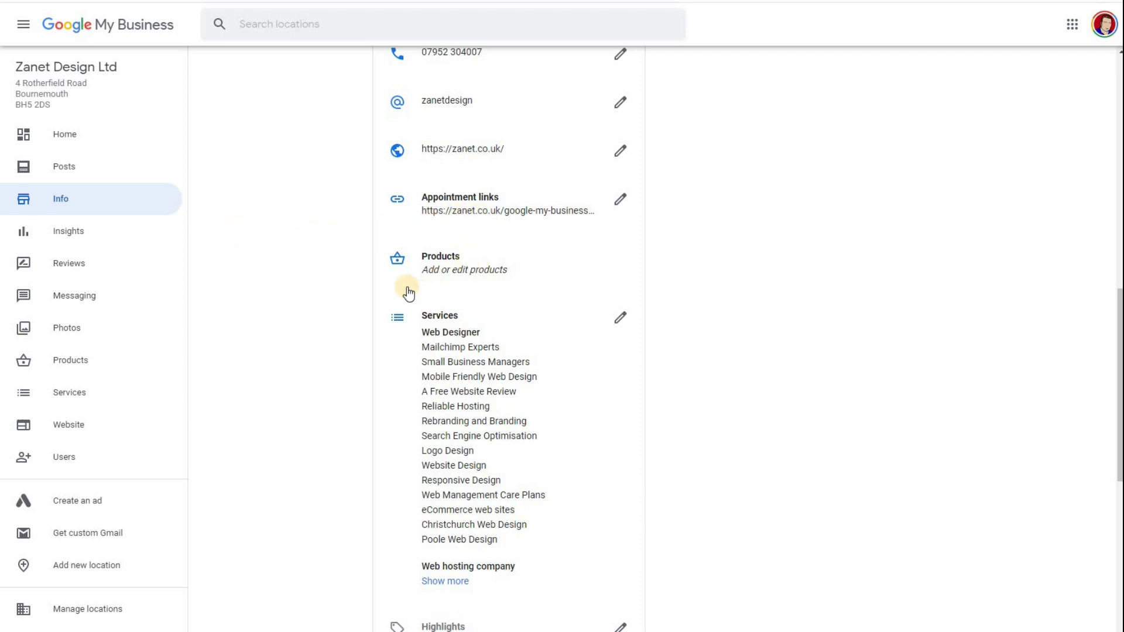
pyautogui.scroll(-3, 408, 292)
pyautogui.scroll(-3, 480, 261)
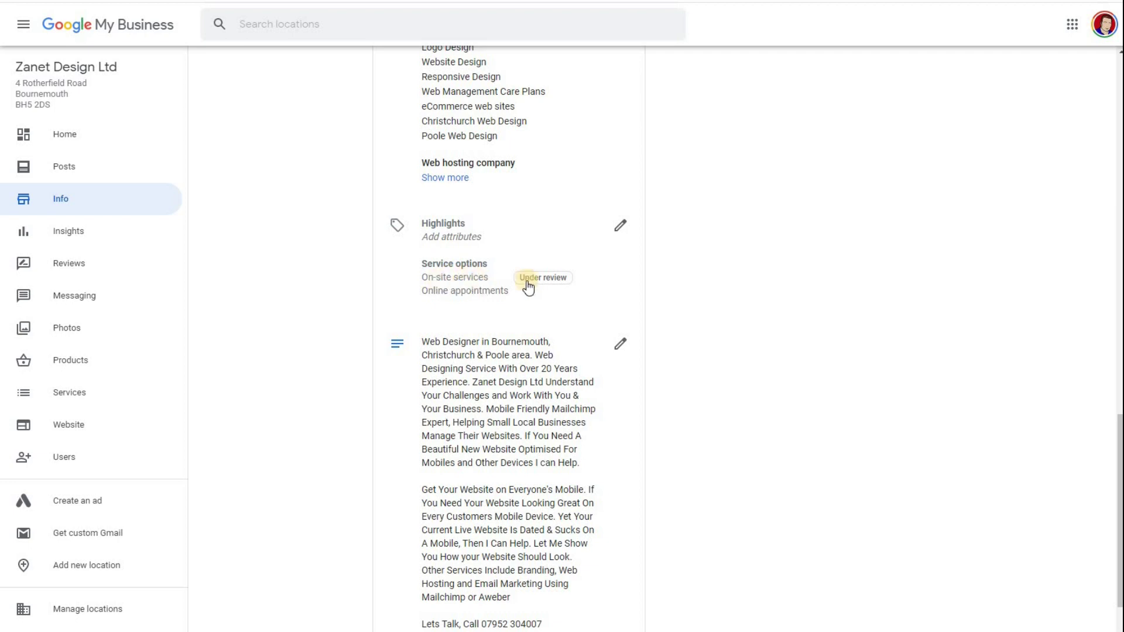
pyautogui.click(616, 231)
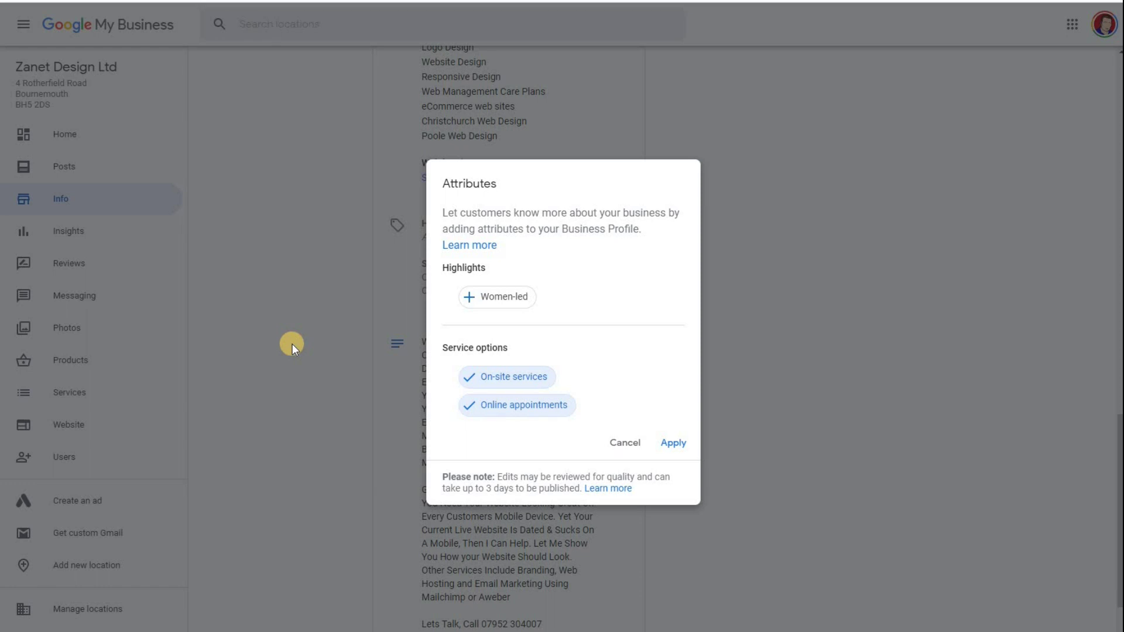
pyautogui.click(635, 443)
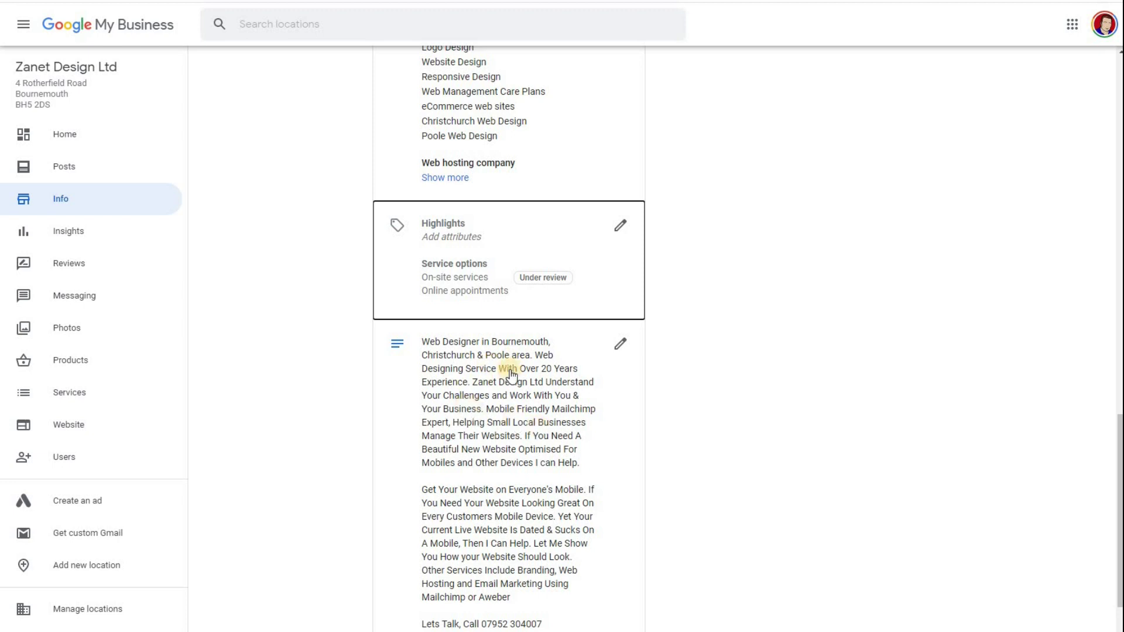
# Step: In the business description, remove the second paragraph and add "speak with me live on Mondays at 5pm on" followed by the copied Google Meet link
pyautogui.click(551, 376)
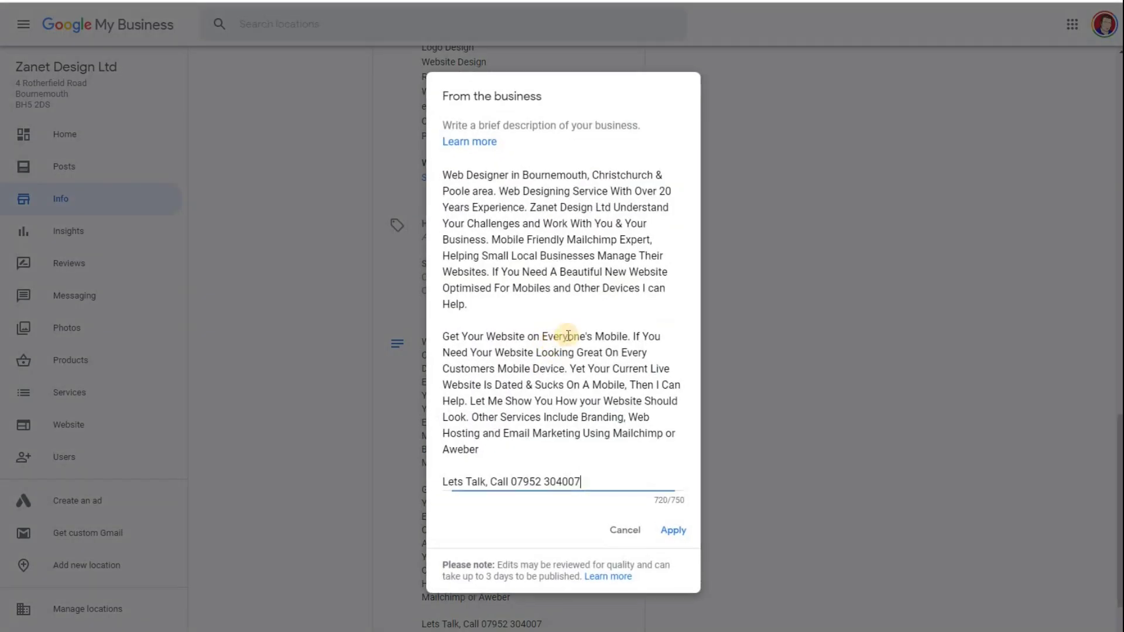
pyautogui.click(493, 305)
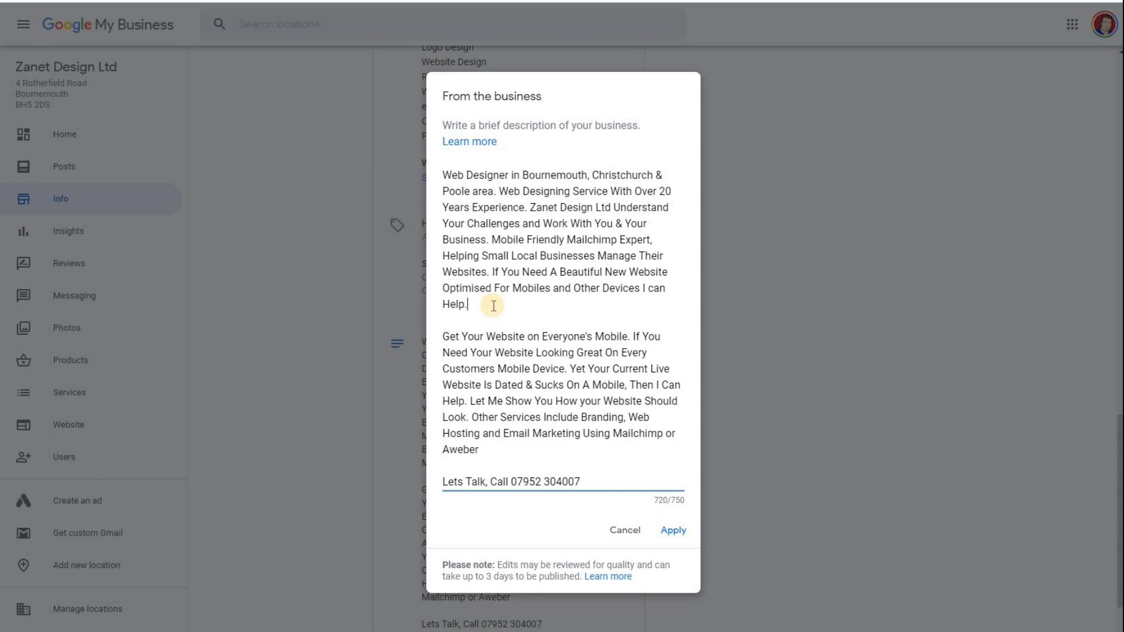
pyautogui.press('Return')
pyautogui.write('speak w')
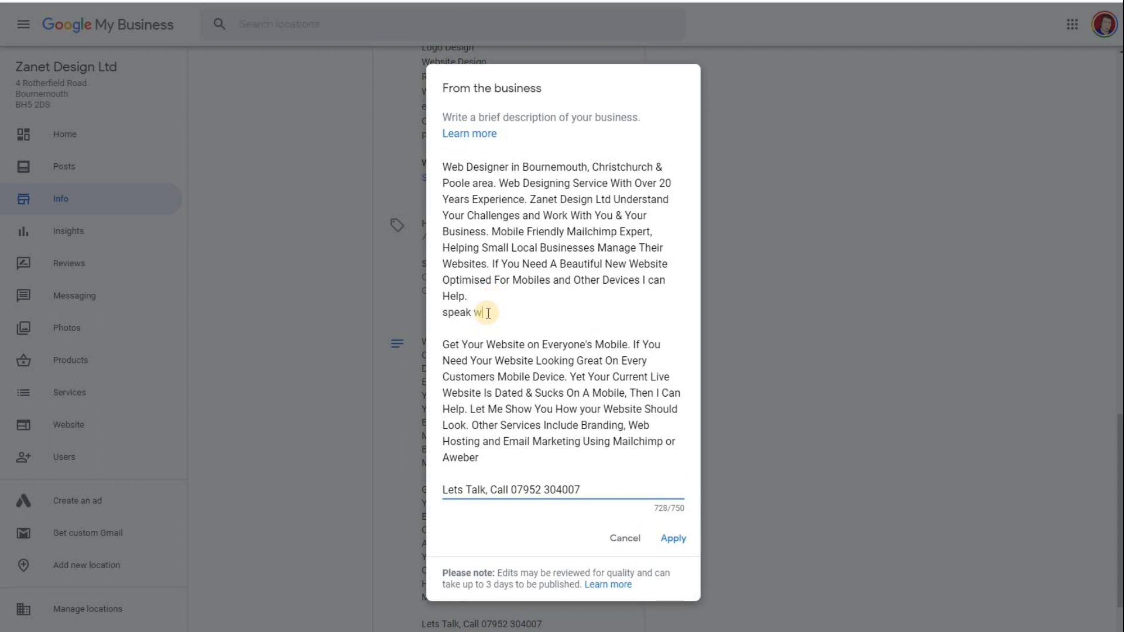
pyautogui.write('ith me live on Mondays')
pyautogui.write('at')
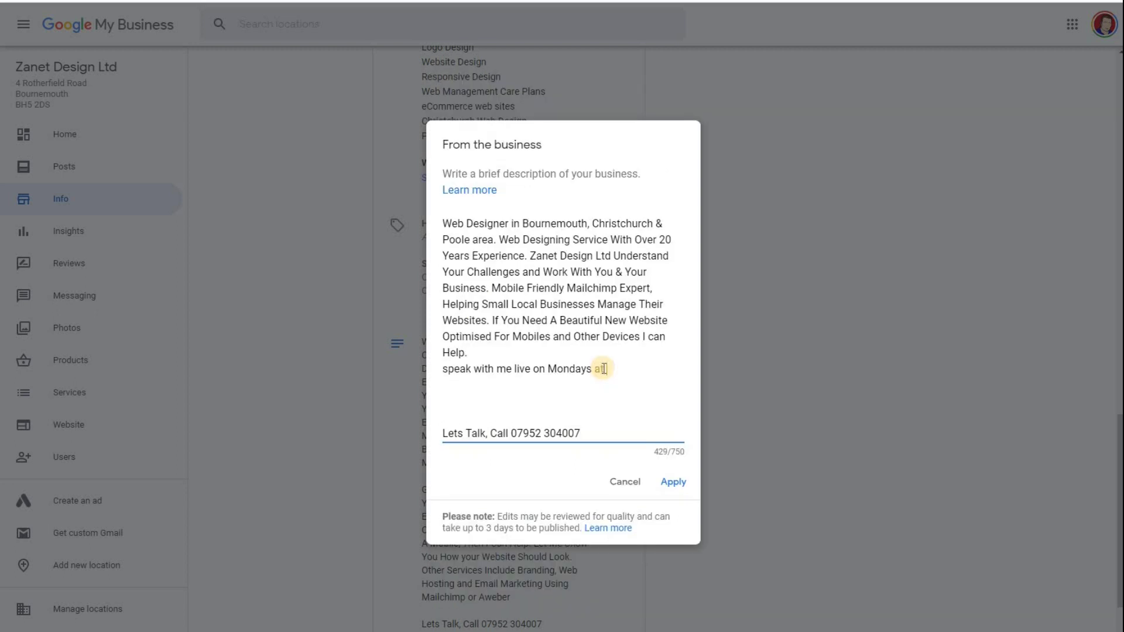
pyautogui.write('5pm on')
pyautogui.hotkey('ctrl', 'v')
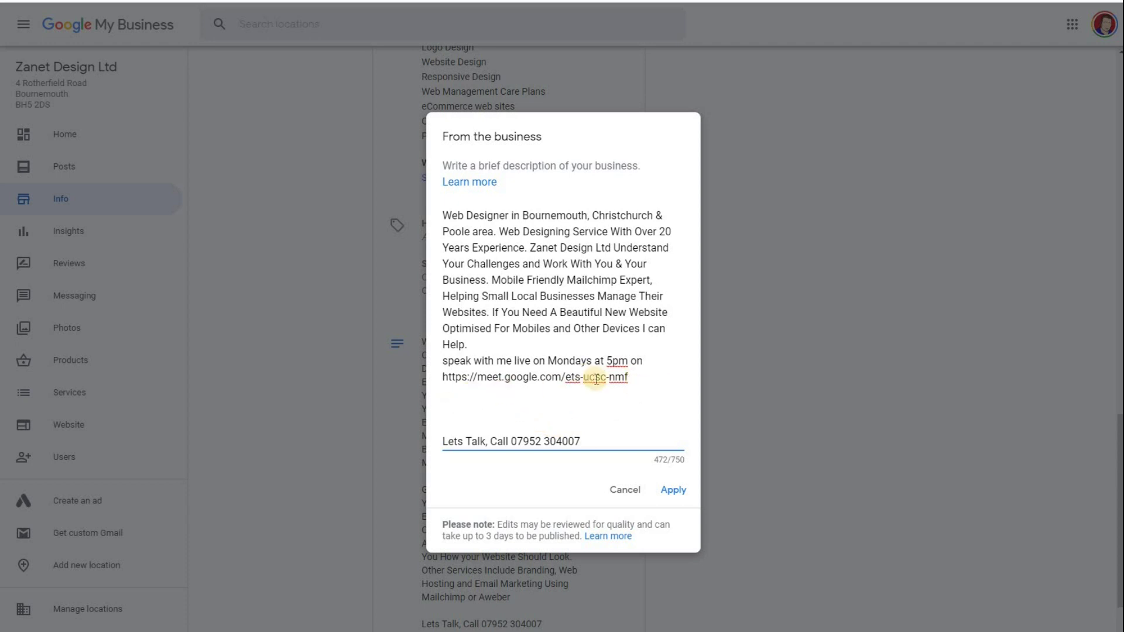
pyautogui.click(443, 409)
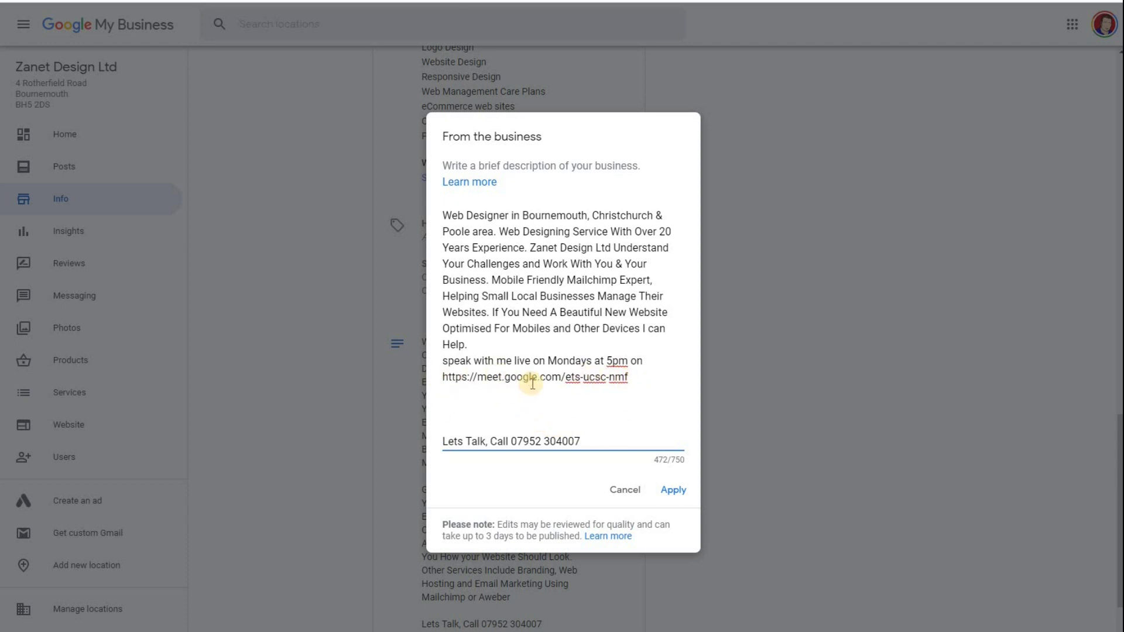
# Step: Look through the Google My Business home page, and read the help article on verifying a local business by mail
pyautogui.hotkey('ctrl', 'Tab')
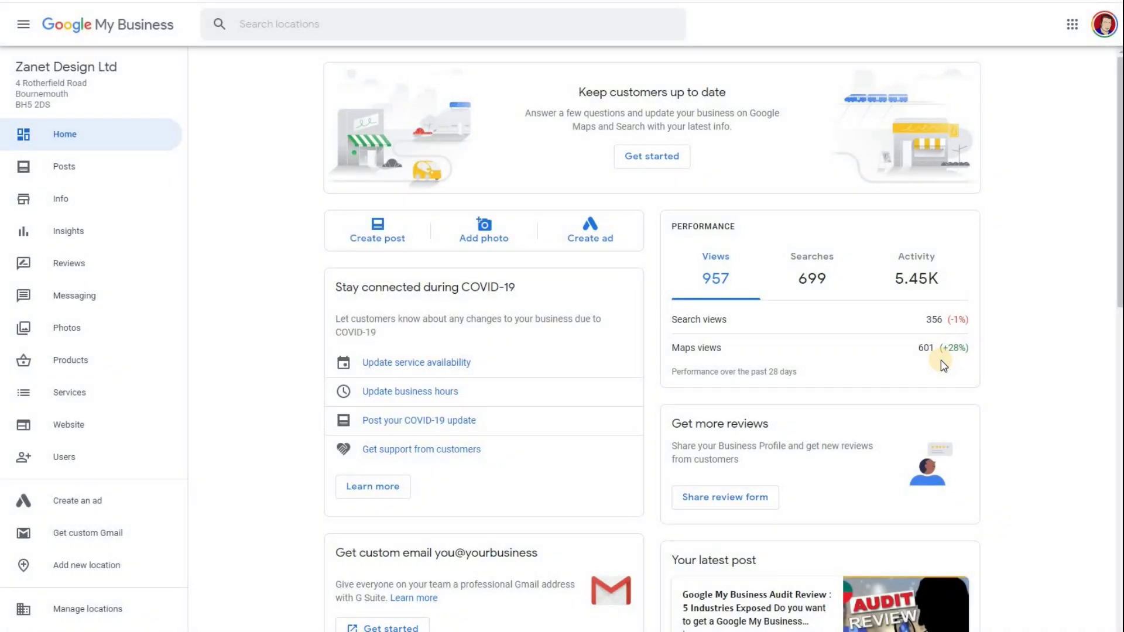
pyautogui.scroll(-4, 735, 334)
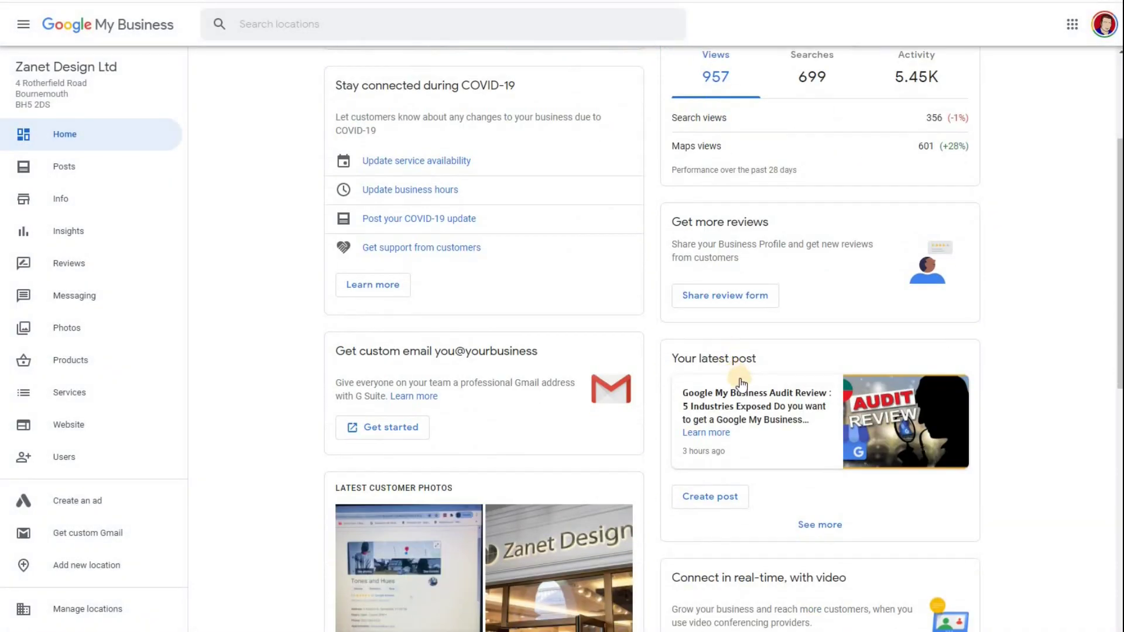
pyautogui.scroll(-3, 738, 351)
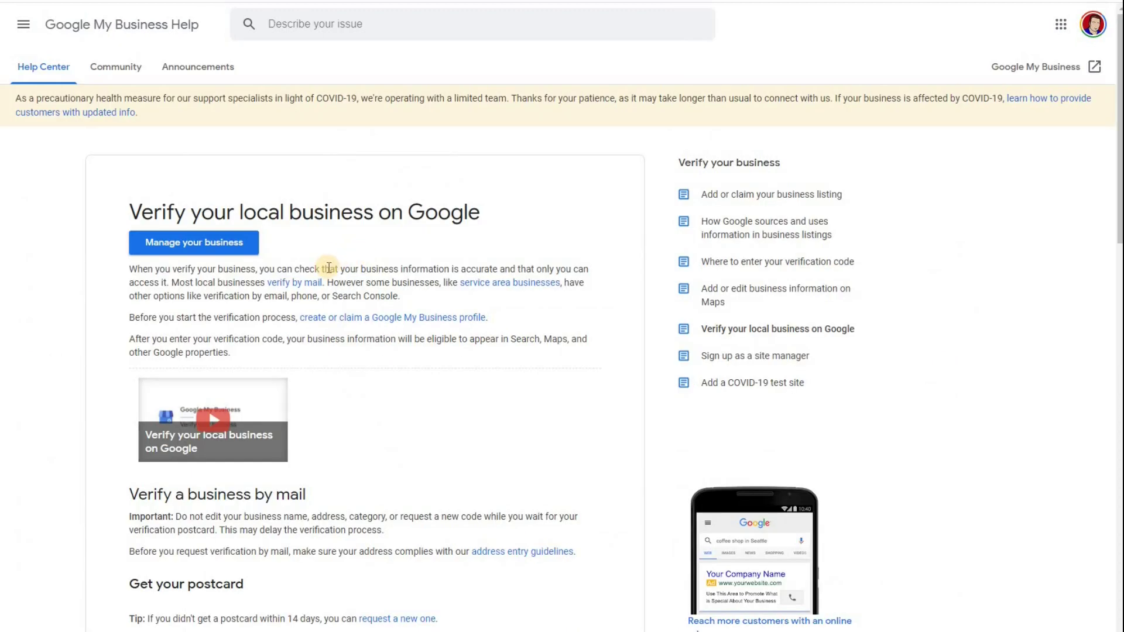
pyautogui.scroll(-3, 329, 268)
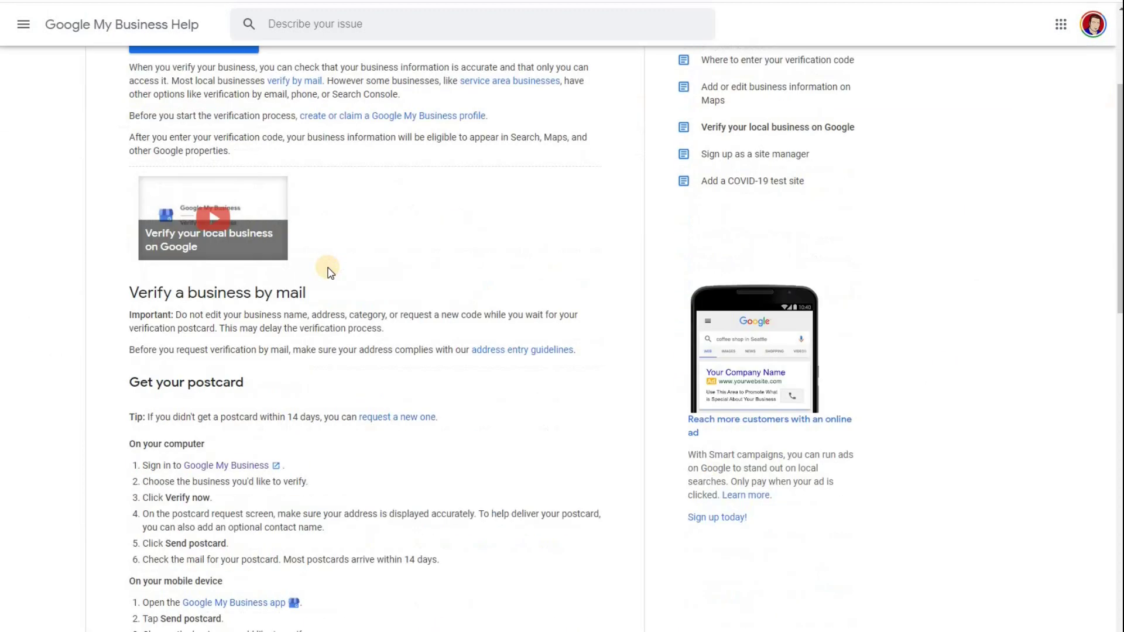
pyautogui.scroll(-2, 311, 307)
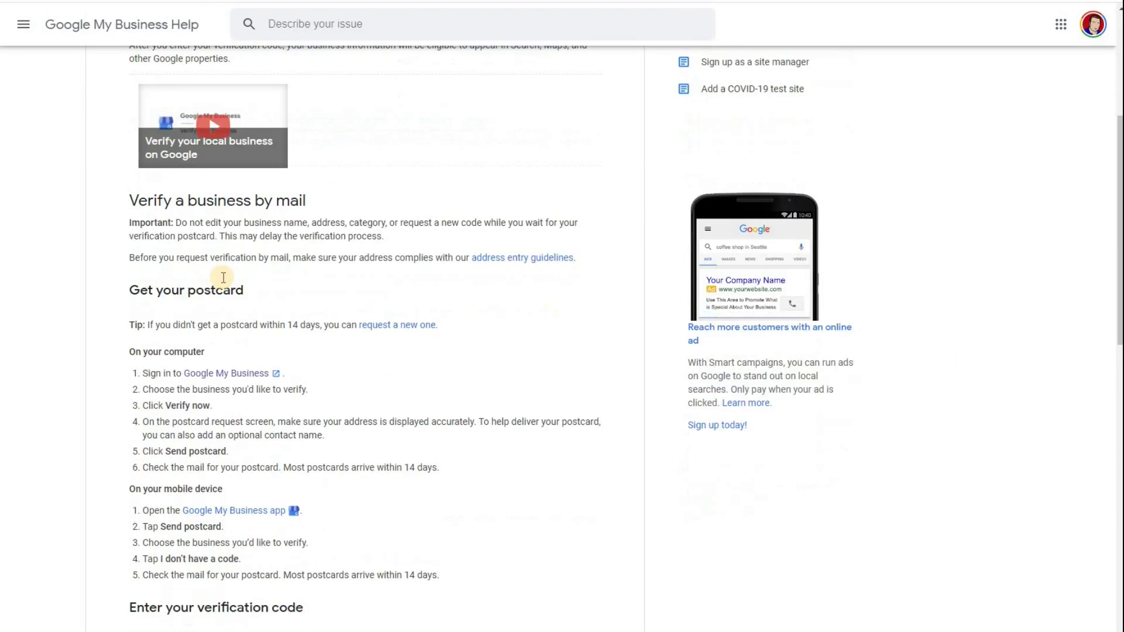
pyautogui.scroll(-7, 316, 302)
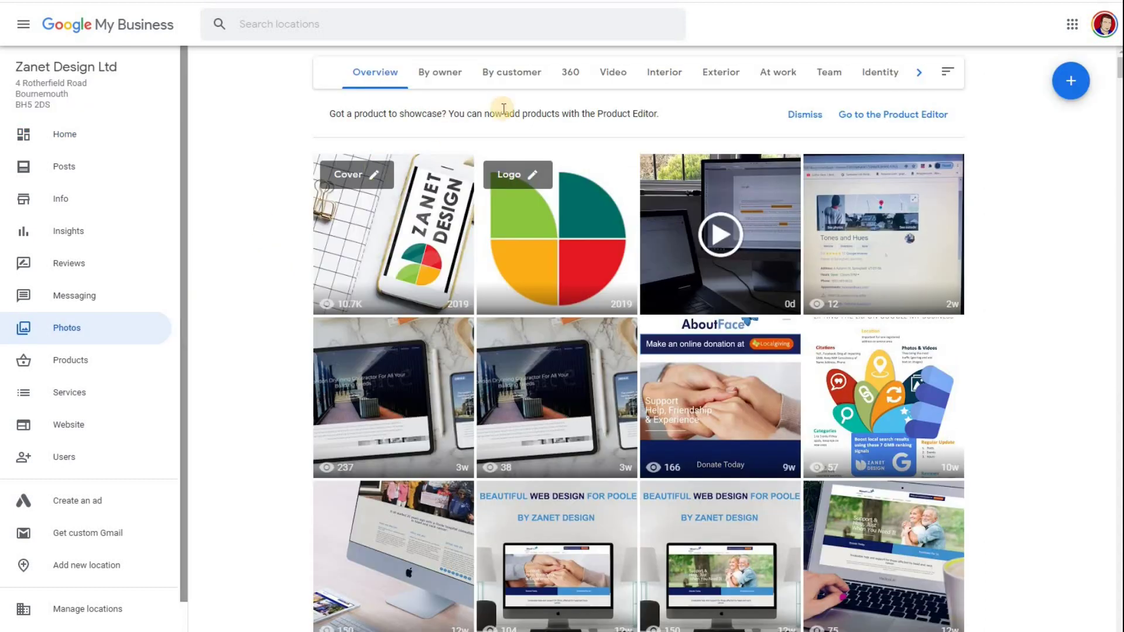
# Step: Show only the videos in the business photos, play the newest office video and return to the video gallery
pyautogui.click(618, 71)
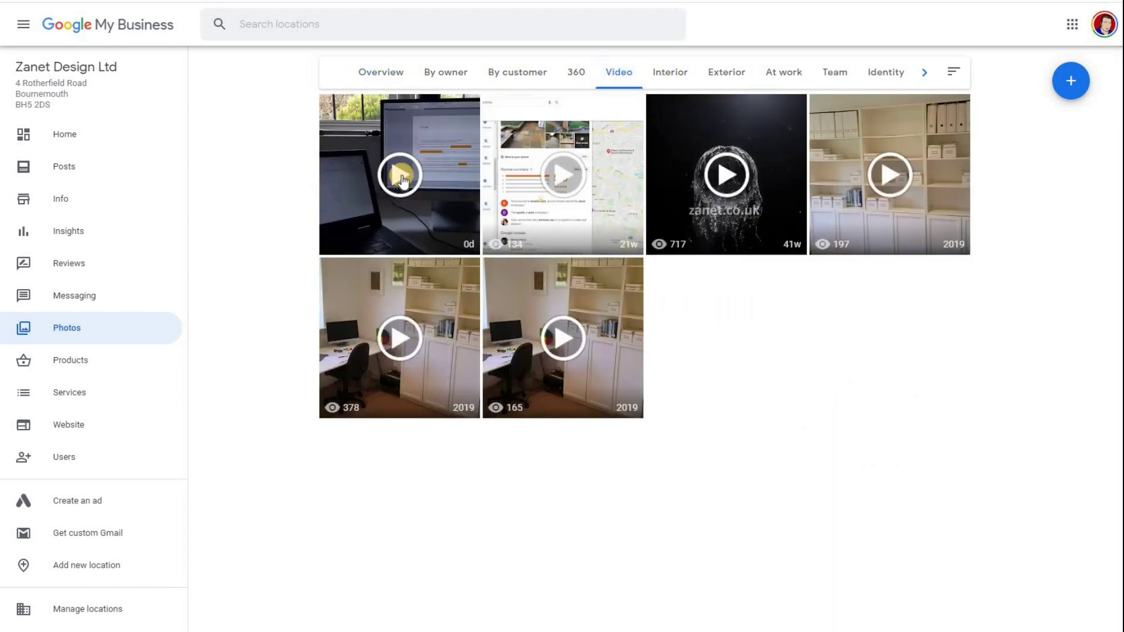
pyautogui.click(402, 176)
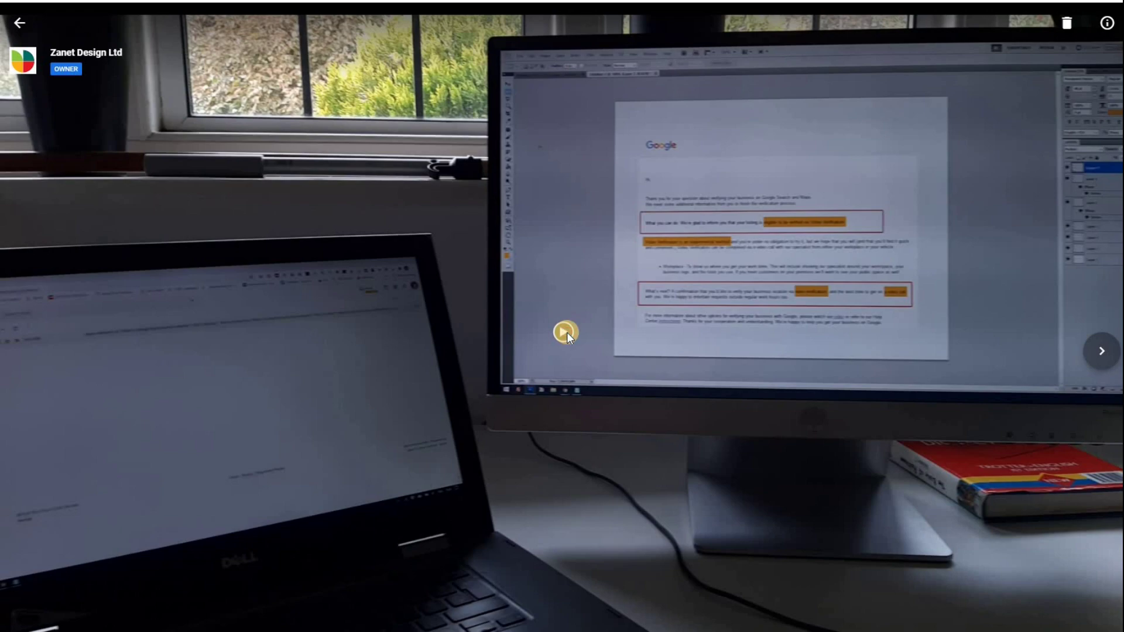
pyautogui.click(566, 332)
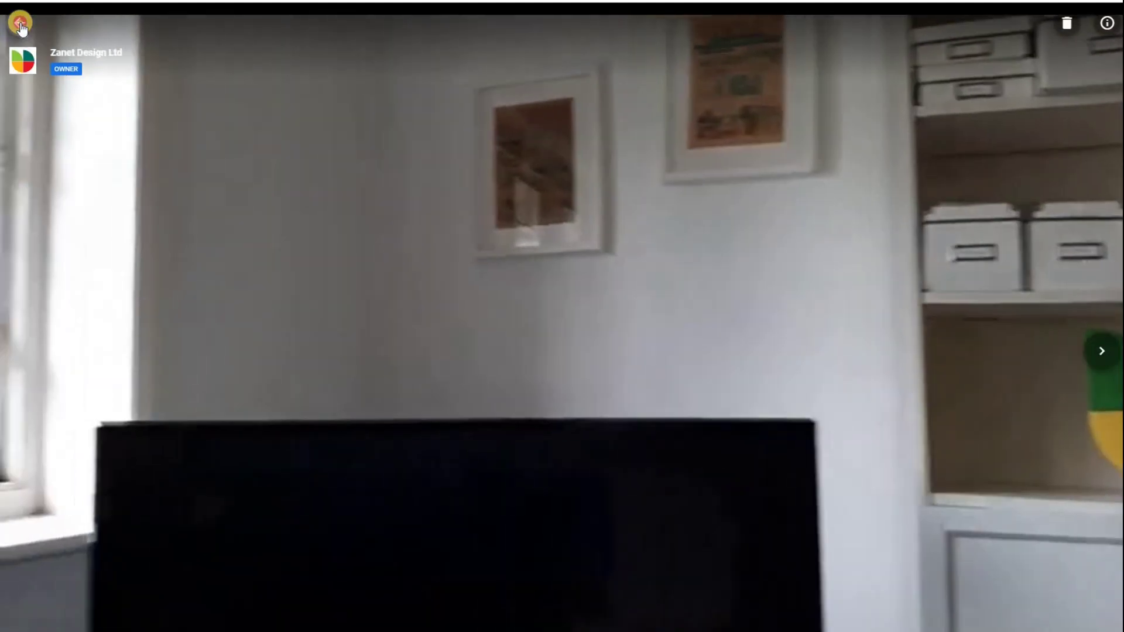
pyautogui.click(20, 23)
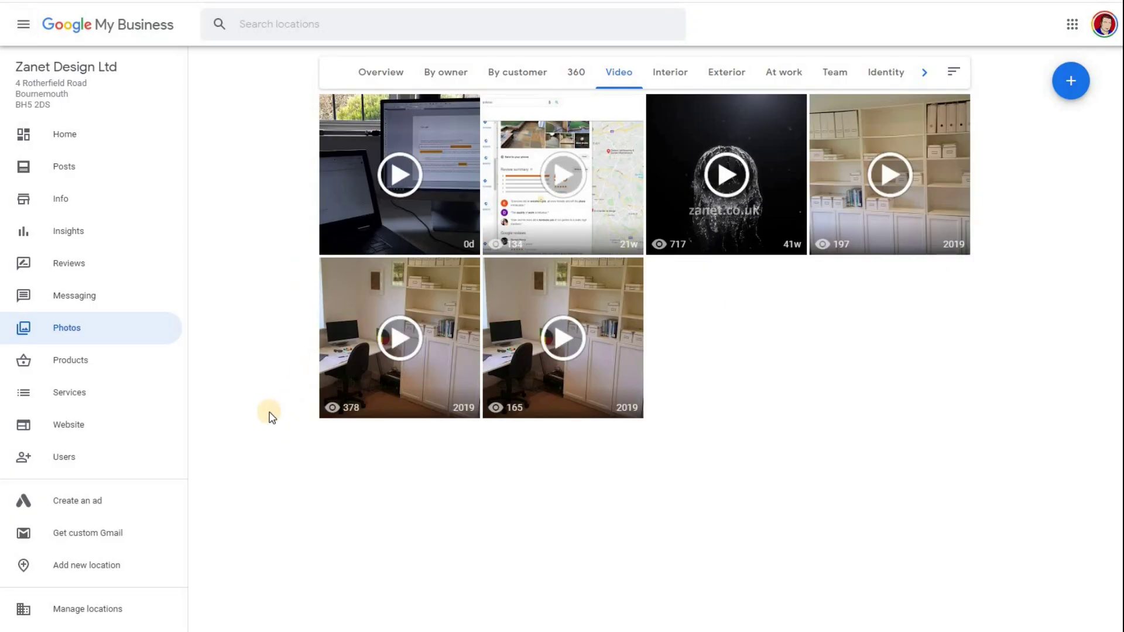